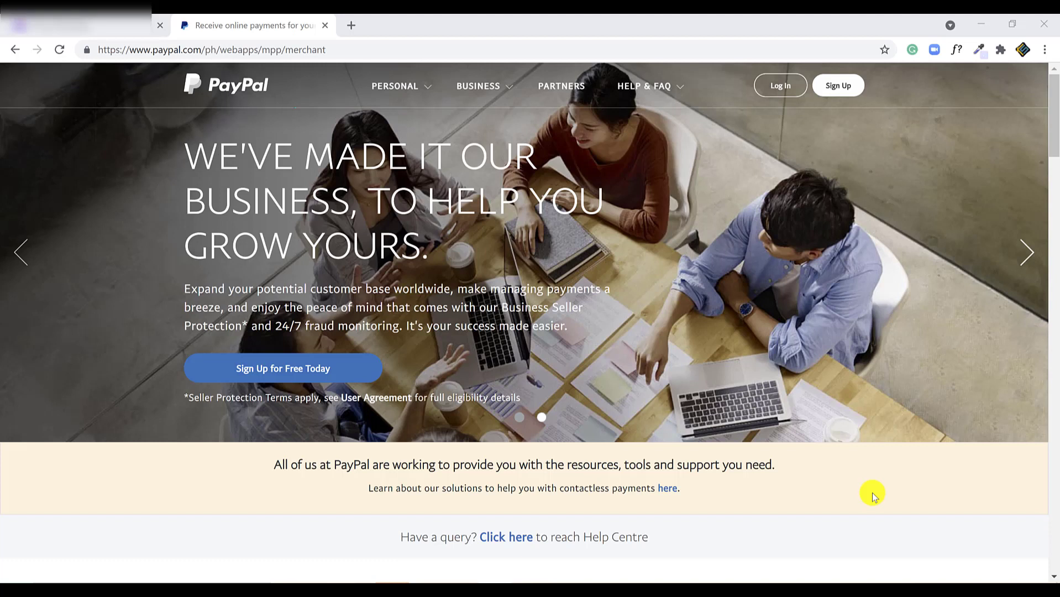
- Look through the personal and business account option menus, then close them
click(397, 84)
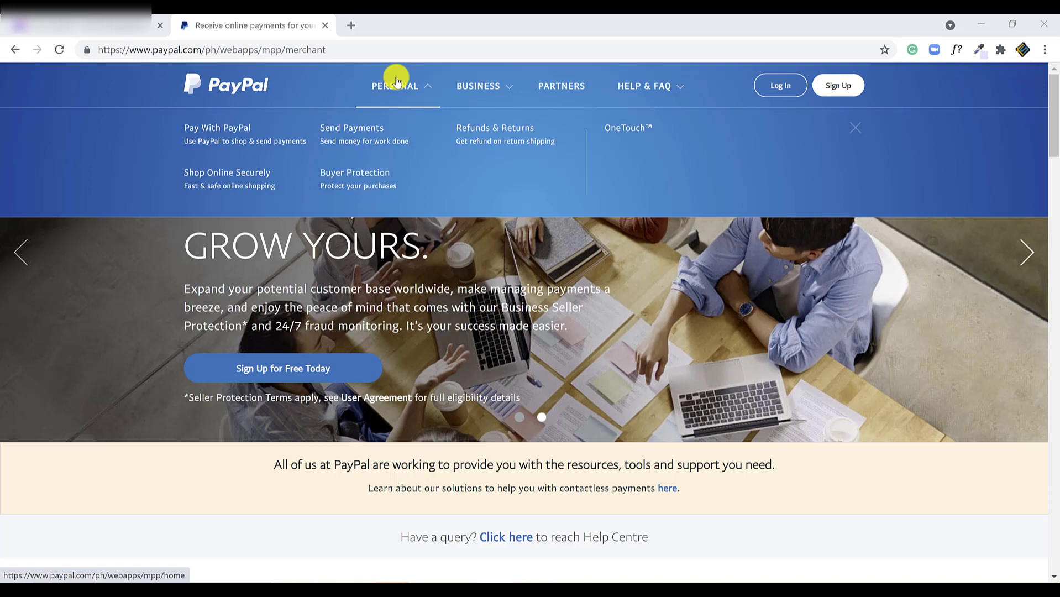
click(470, 87)
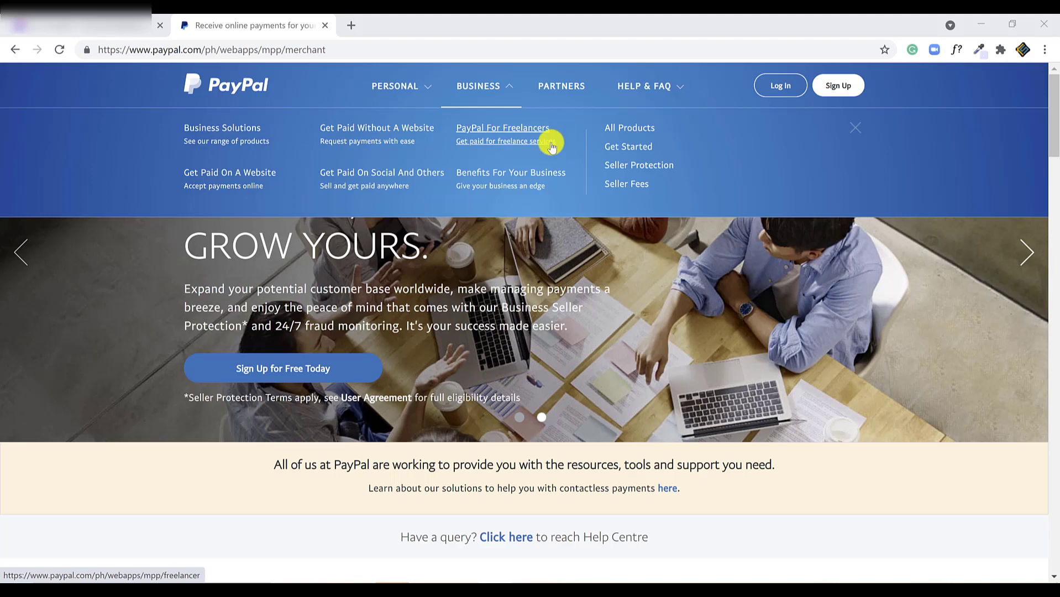
click(476, 87)
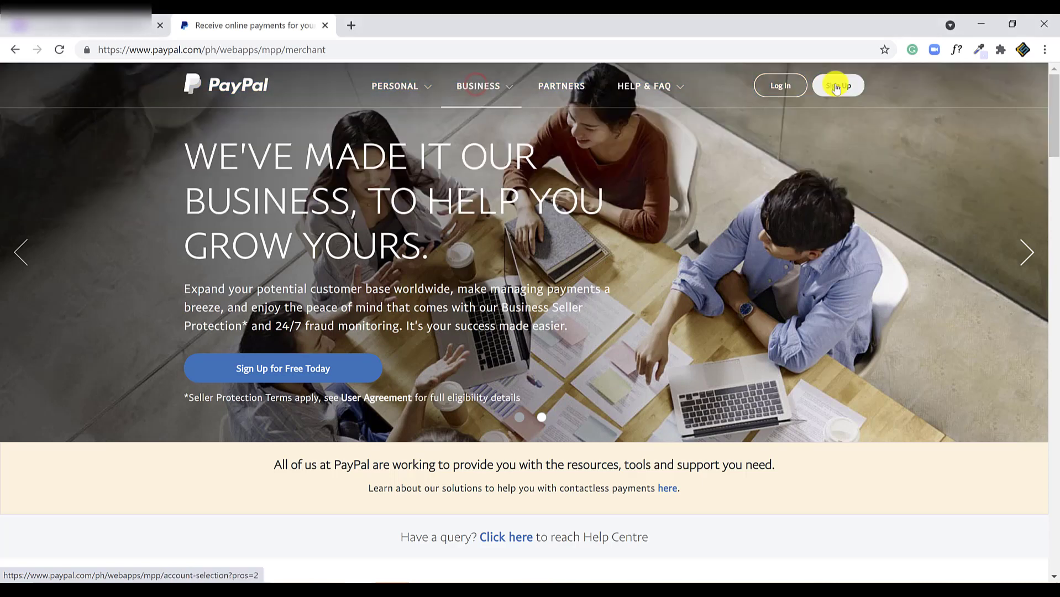
- Start a new PayPal signup as a Business Account and review its benefits, including no setup fees
click(837, 86)
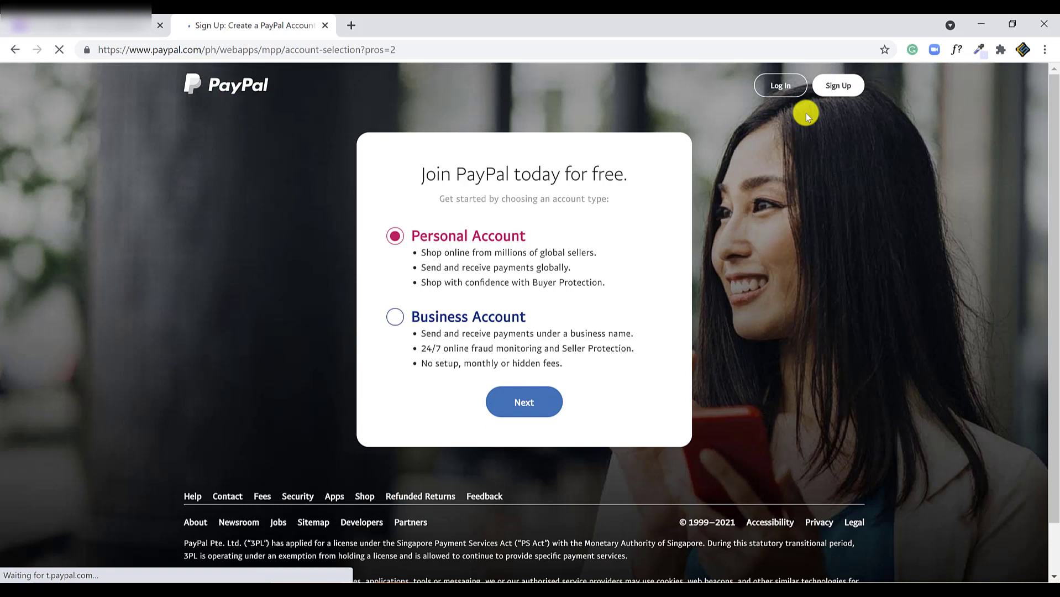
click(406, 317)
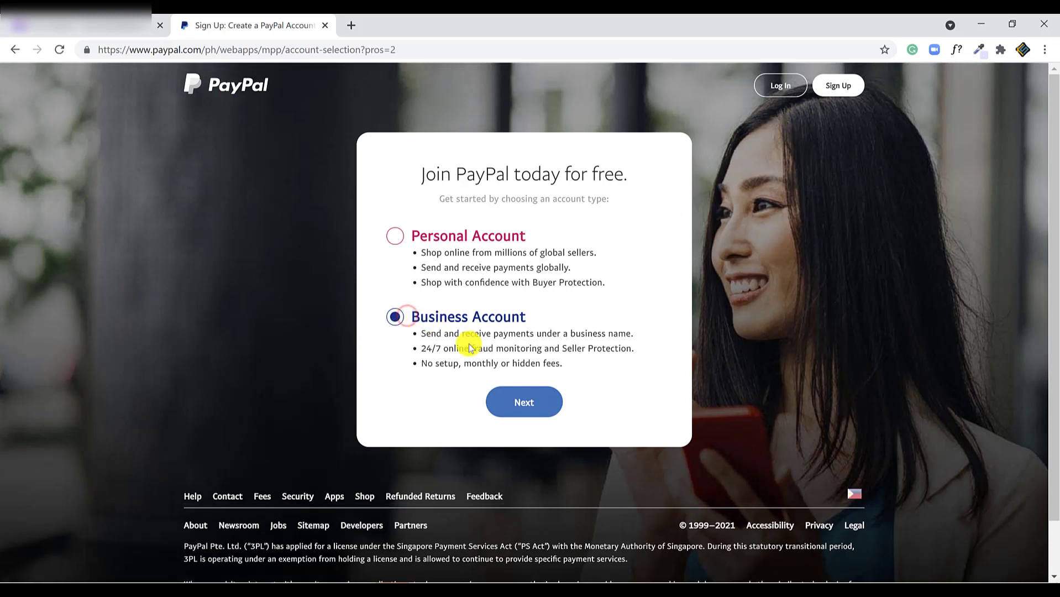
drag(596, 373, 422, 346)
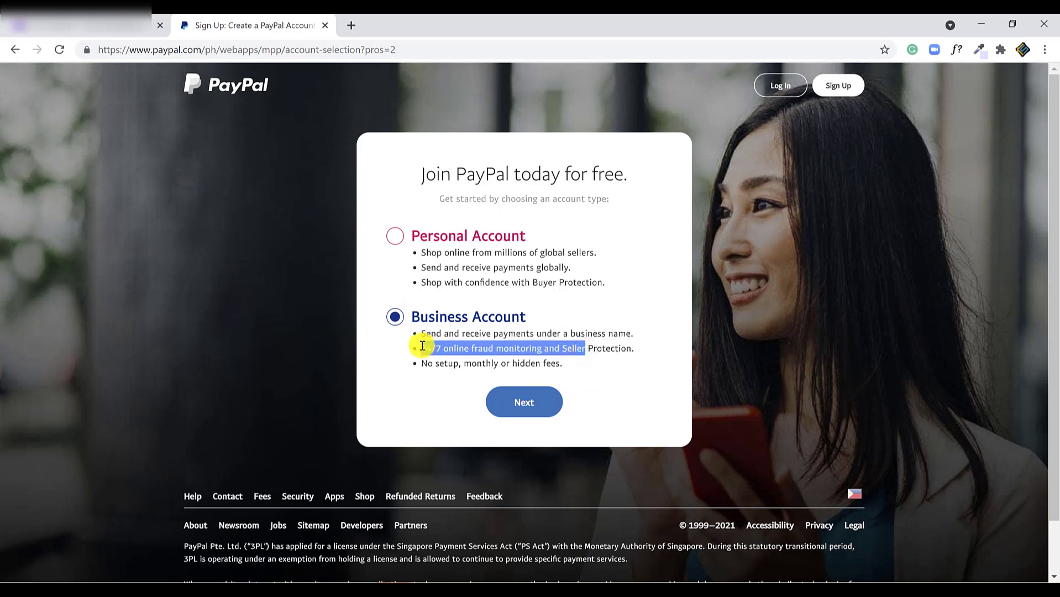
drag(428, 366, 543, 401)
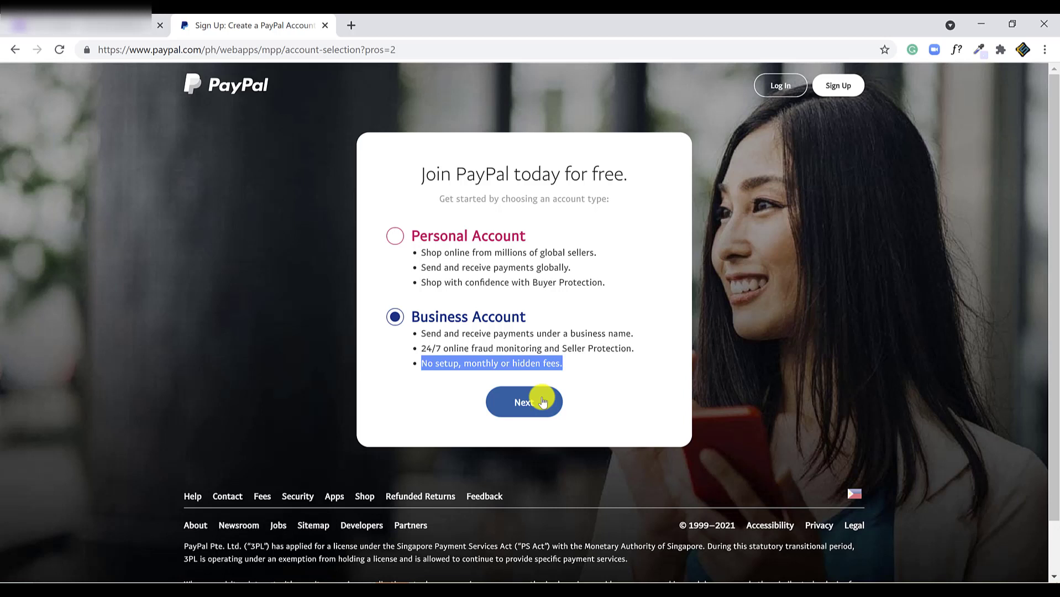
- Answer the business questions: receive payments for goods/services, via email, invoicing or link, sales volume not sure
click(543, 401)
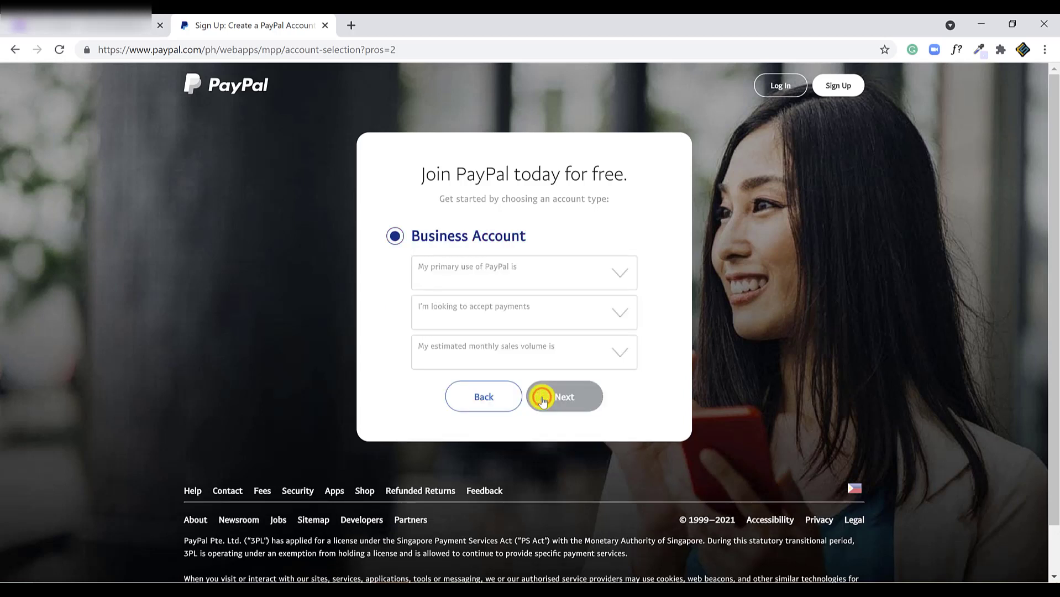
click(618, 273)
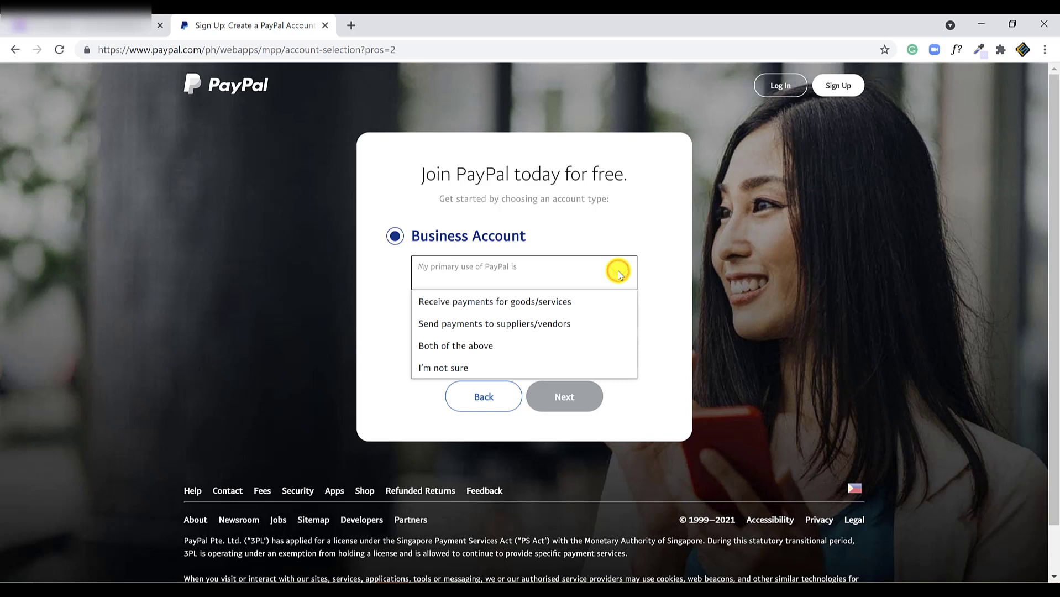
click(598, 303)
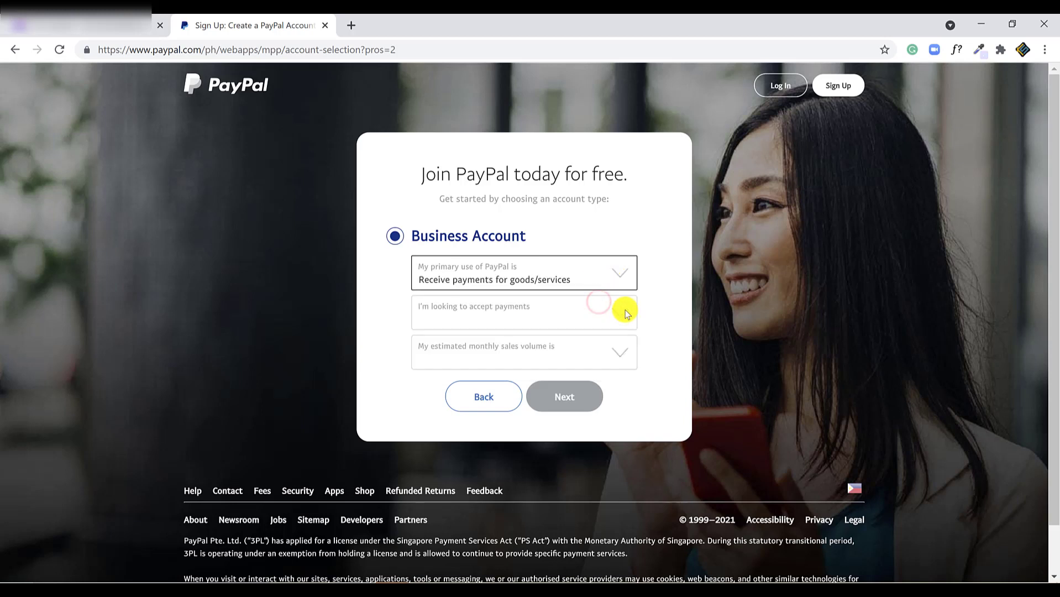
click(619, 317)
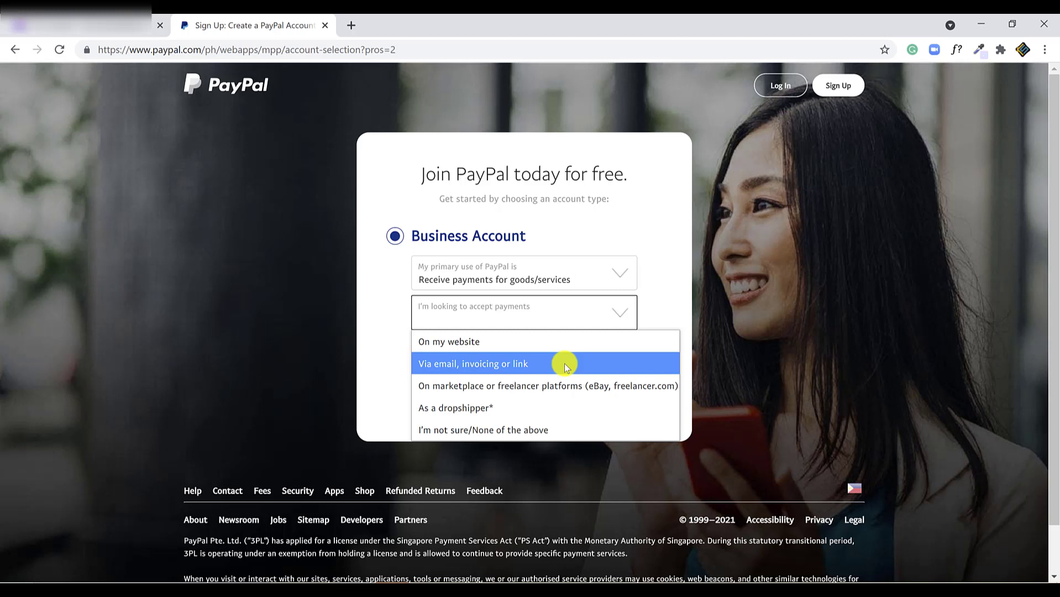
click(566, 367)
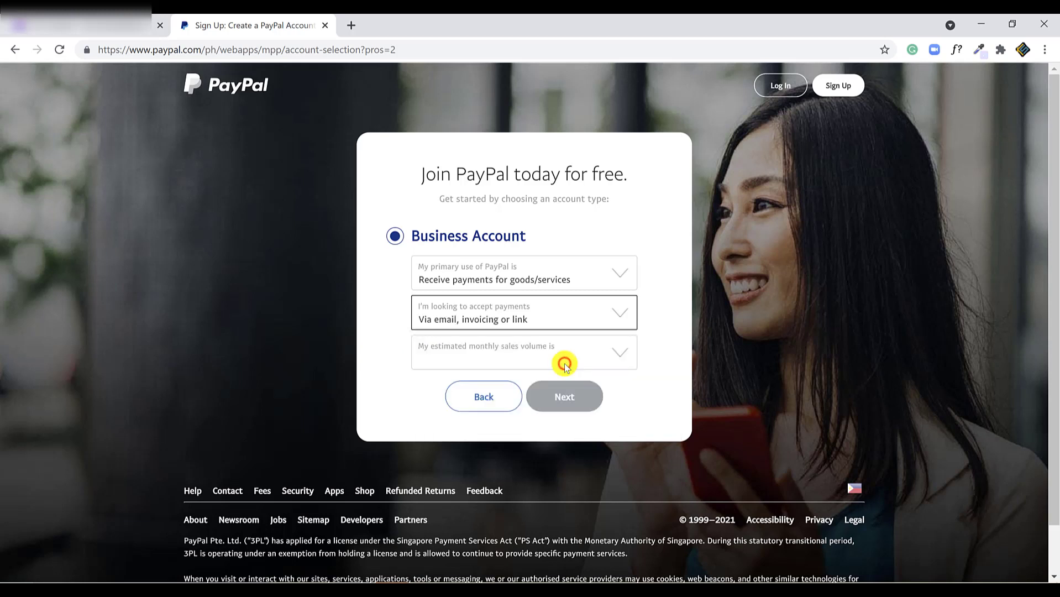
click(622, 354)
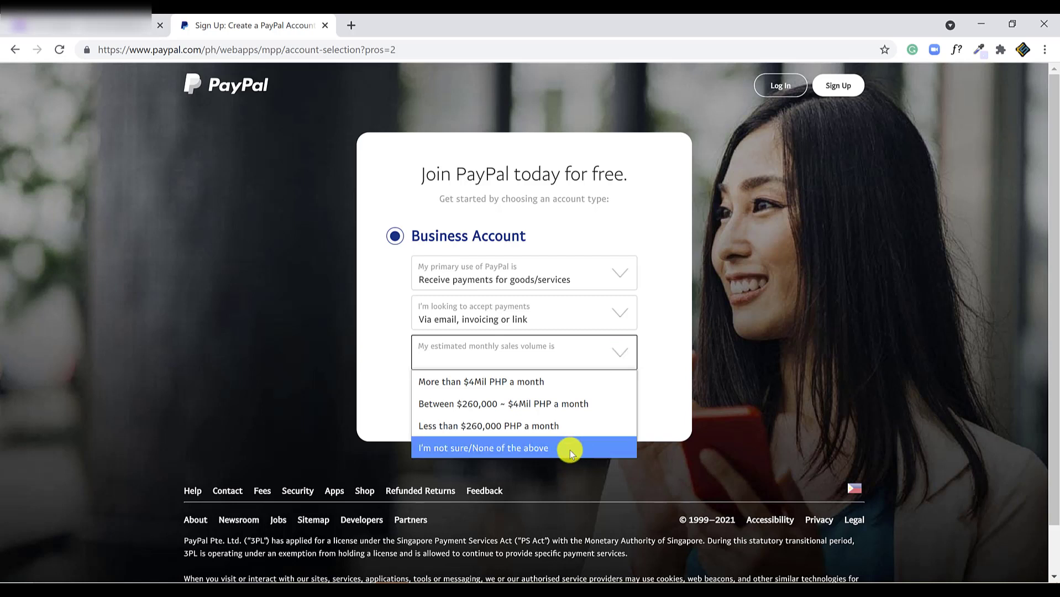
click(430, 444)
- Enter the sign-up email address and submit it to reach the password step
click(582, 396)
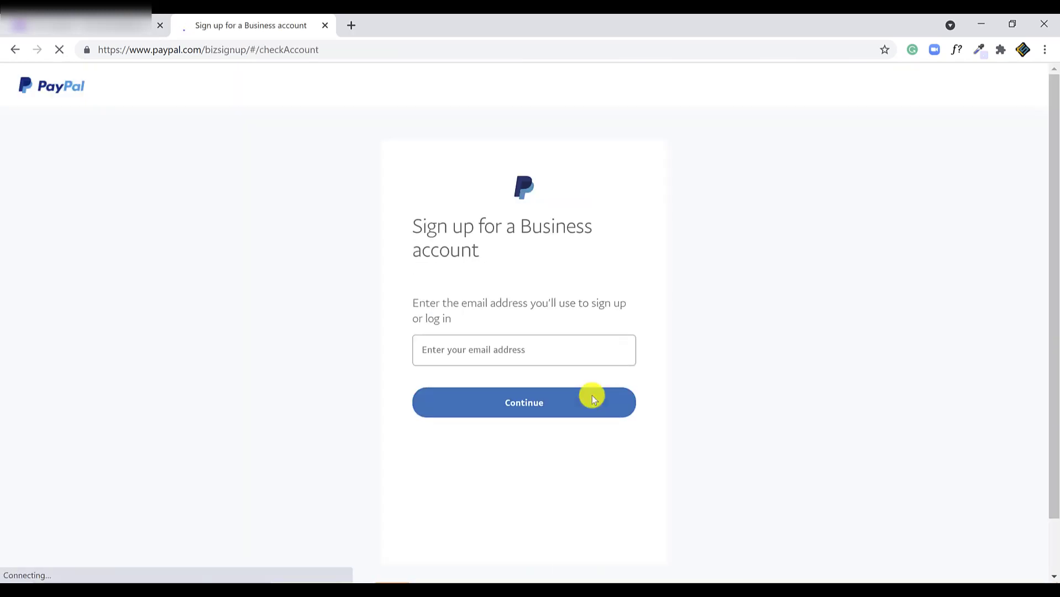
click(582, 354)
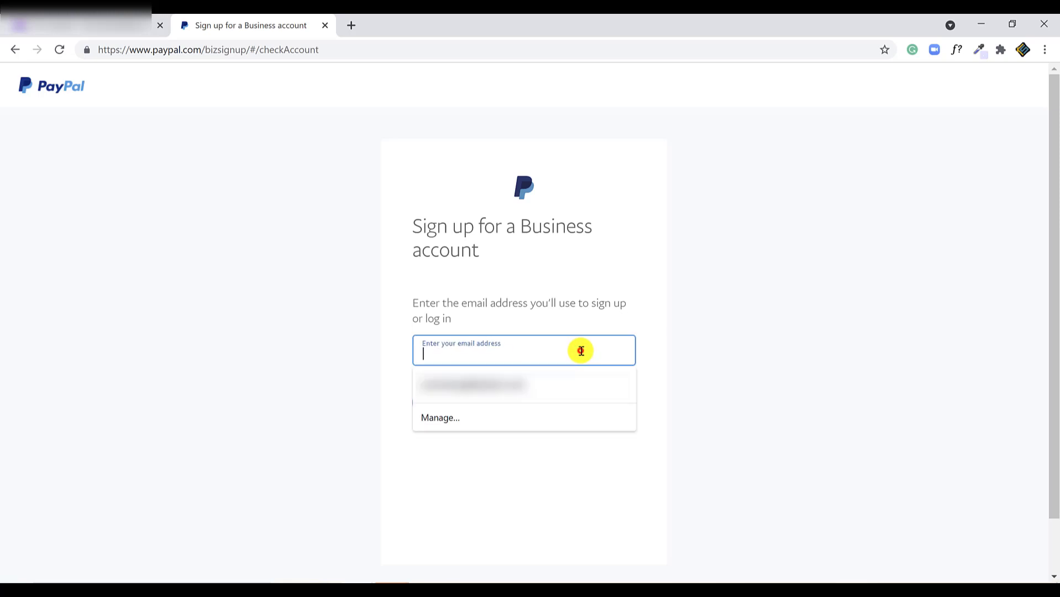
click(582, 351)
text(test)
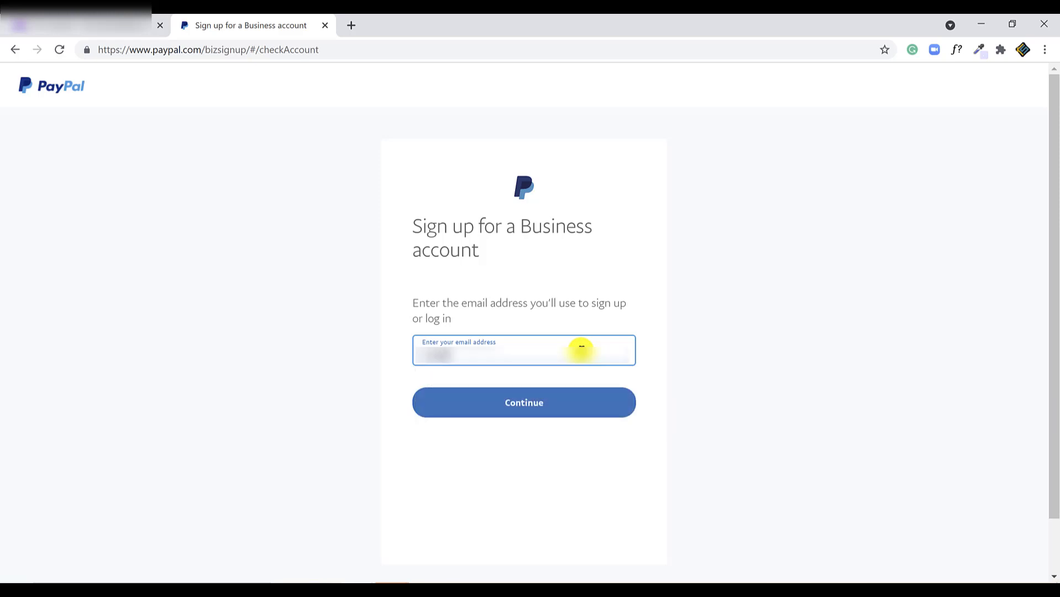
key(Return)
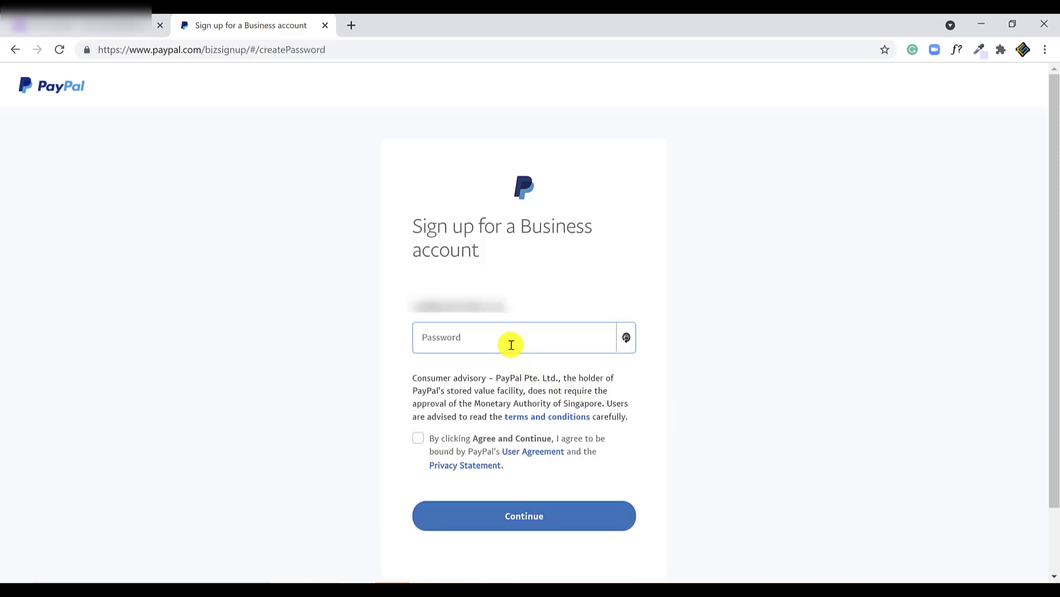
- Paste the account password and agree to the User Agreement and Privacy Statement
click(510, 344)
key(ctrl+v)
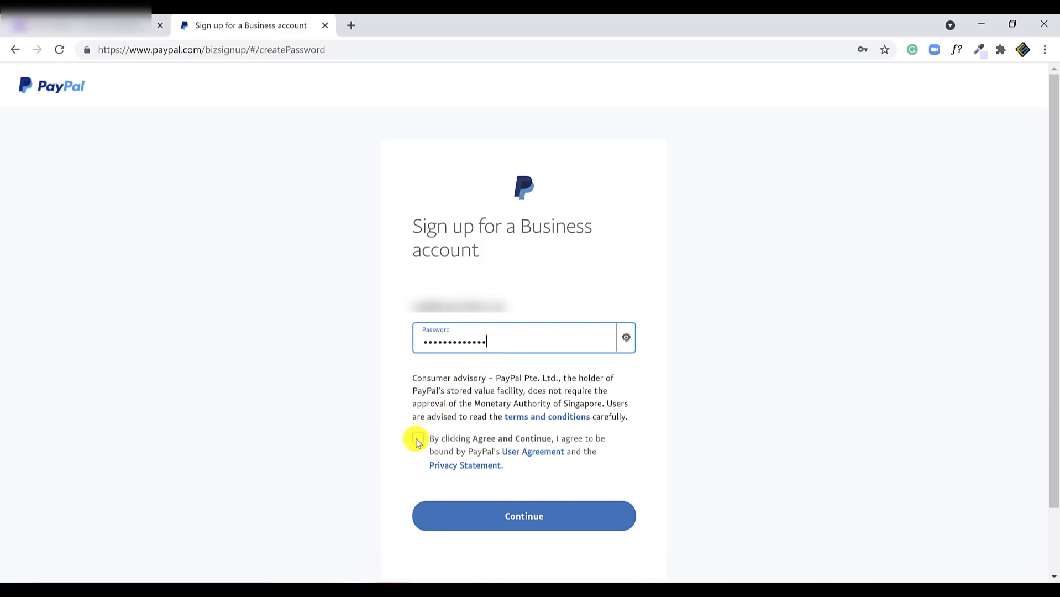
click(416, 440)
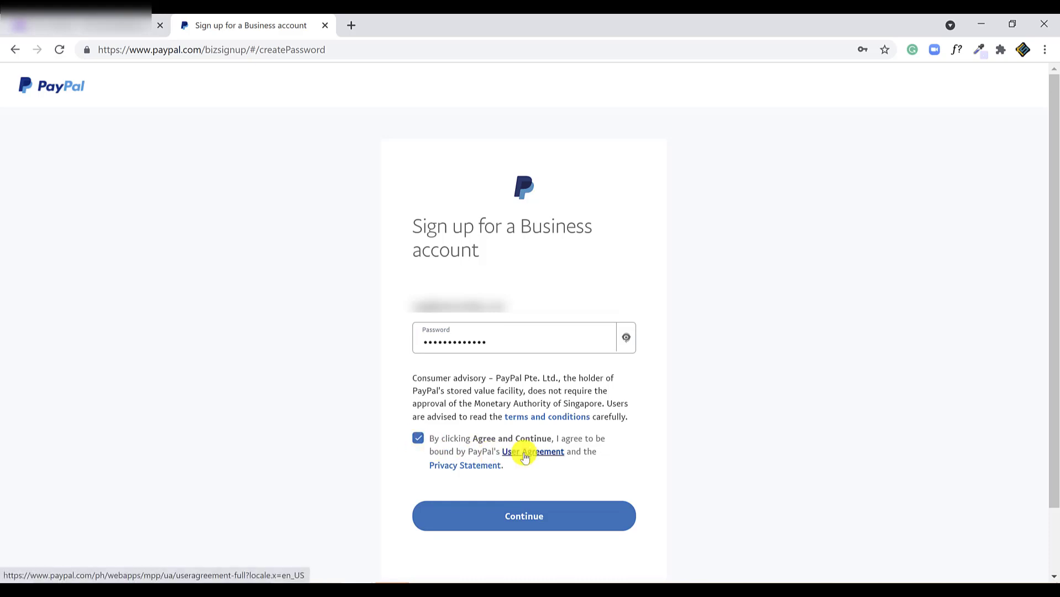
- Open the User Agreement in a new tab and switch to it
right_click(525, 456)
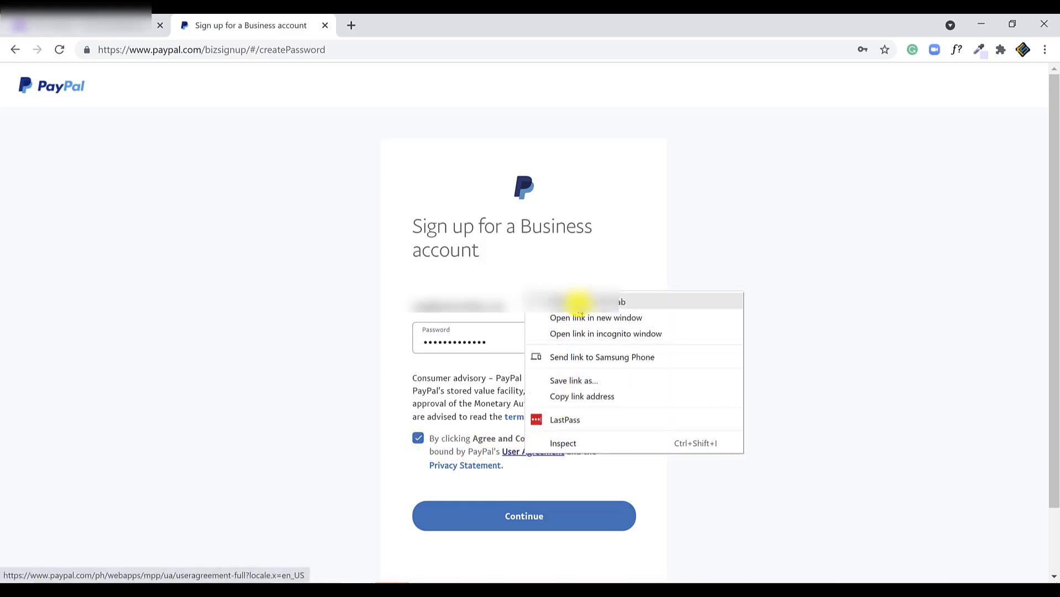
click(577, 302)
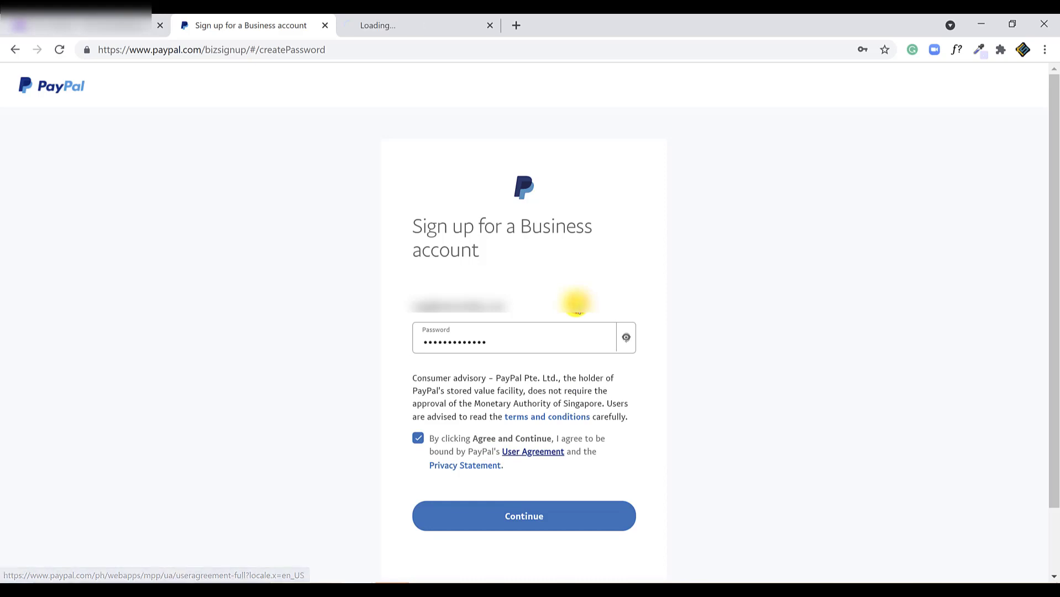
click(429, 26)
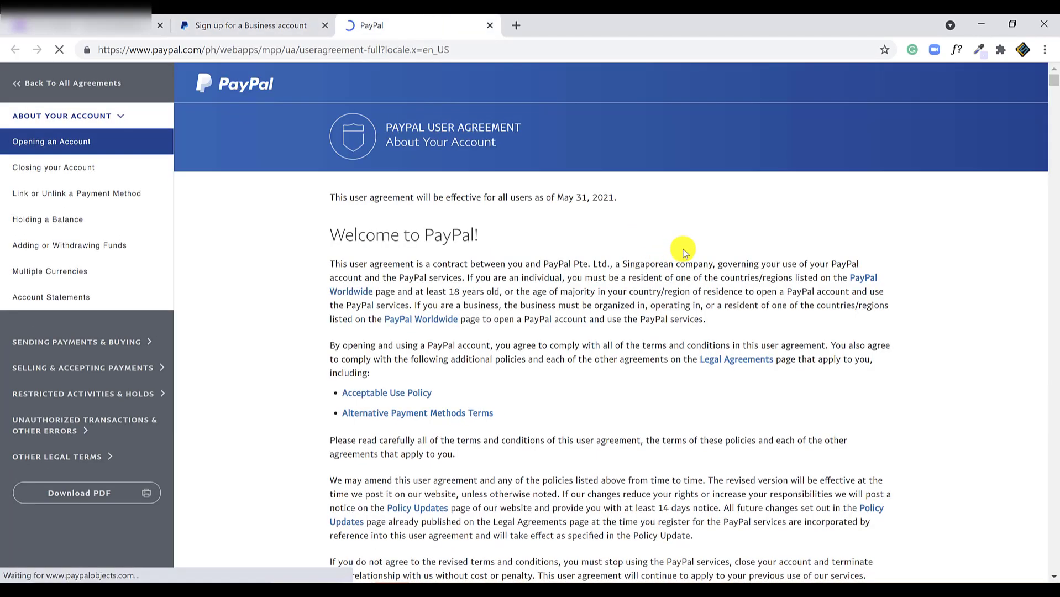
- Browse the fees, buying from sellers and Buyer Protection sections, then return to the signup form
scroll(691, 252, down, 15)
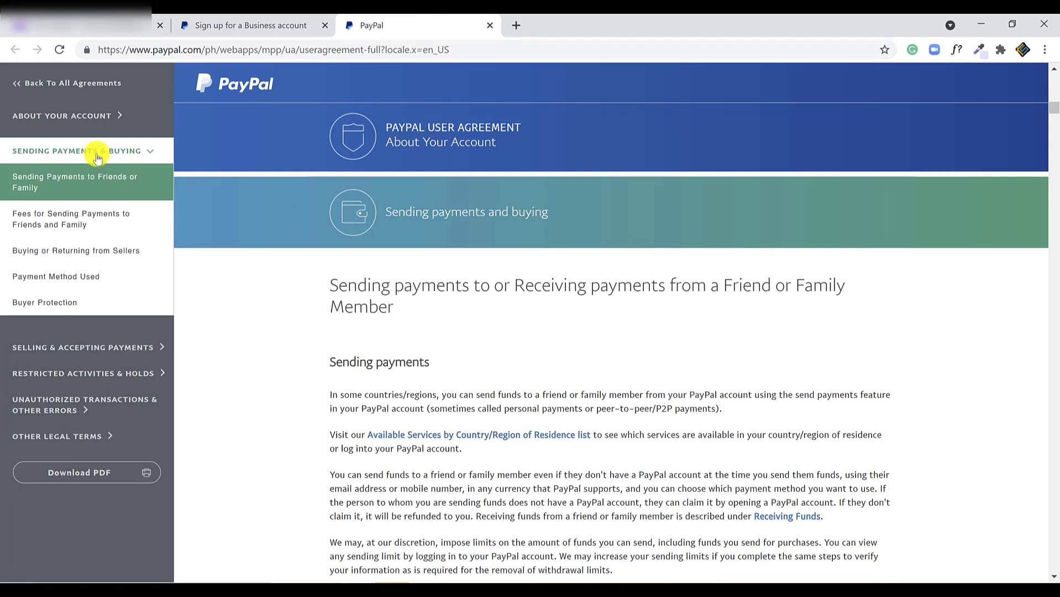
click(83, 218)
click(83, 249)
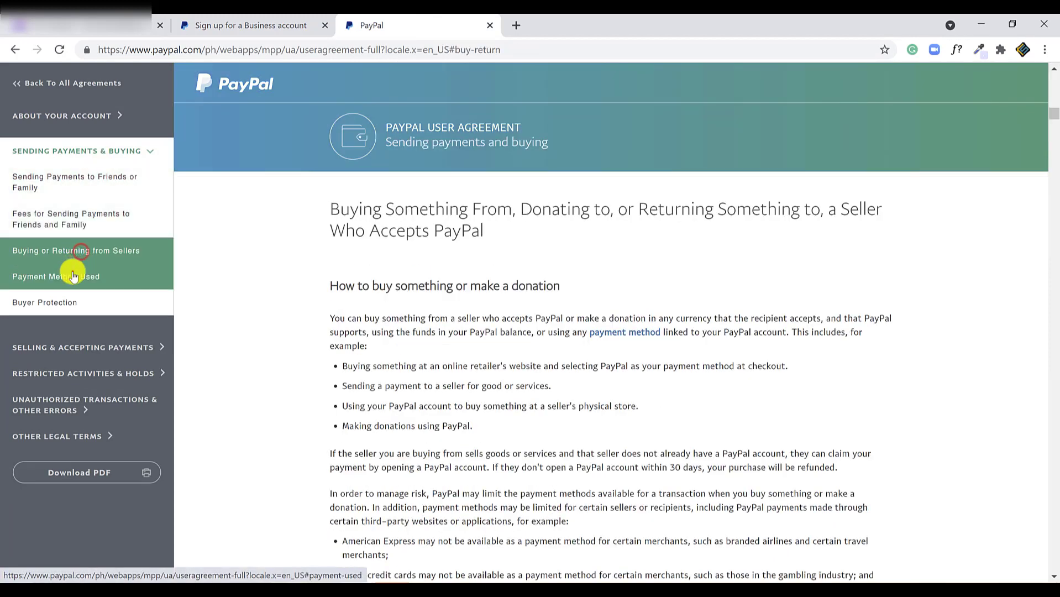
click(89, 304)
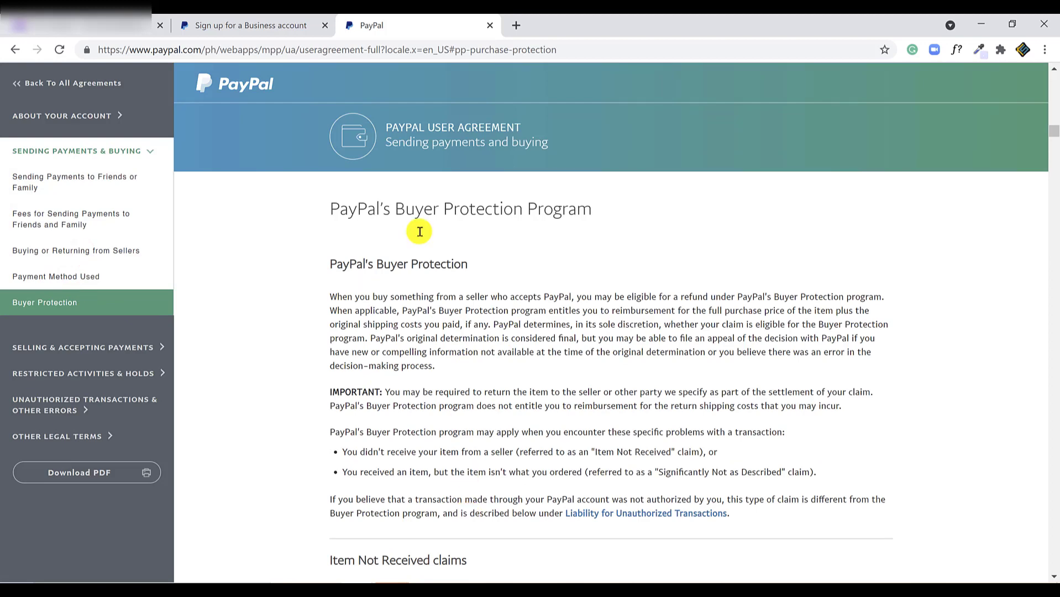
click(242, 29)
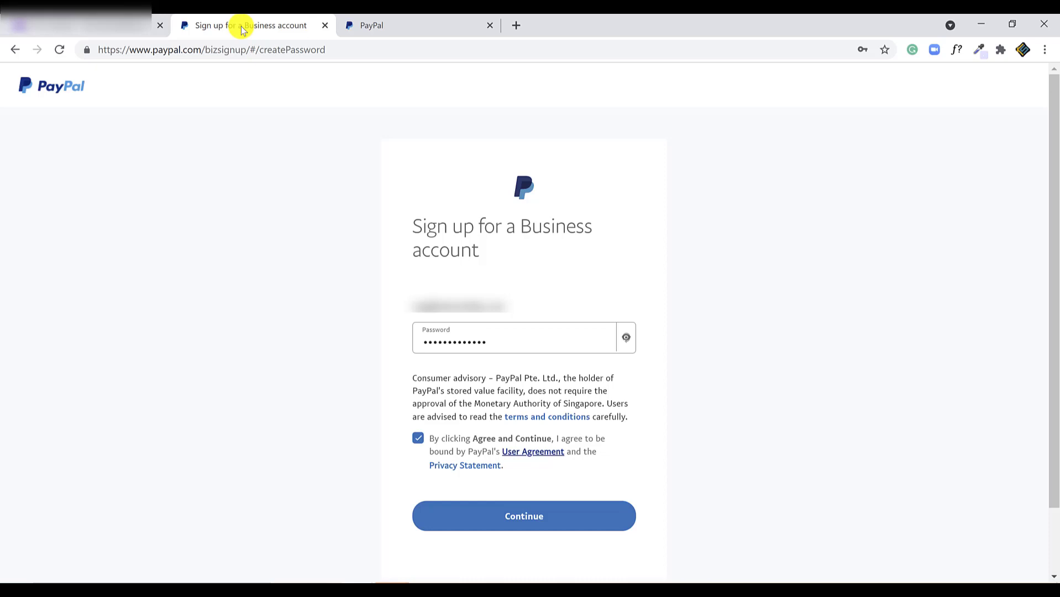
- Submit the password step and enter the contact's legal first and last name
click(617, 514)
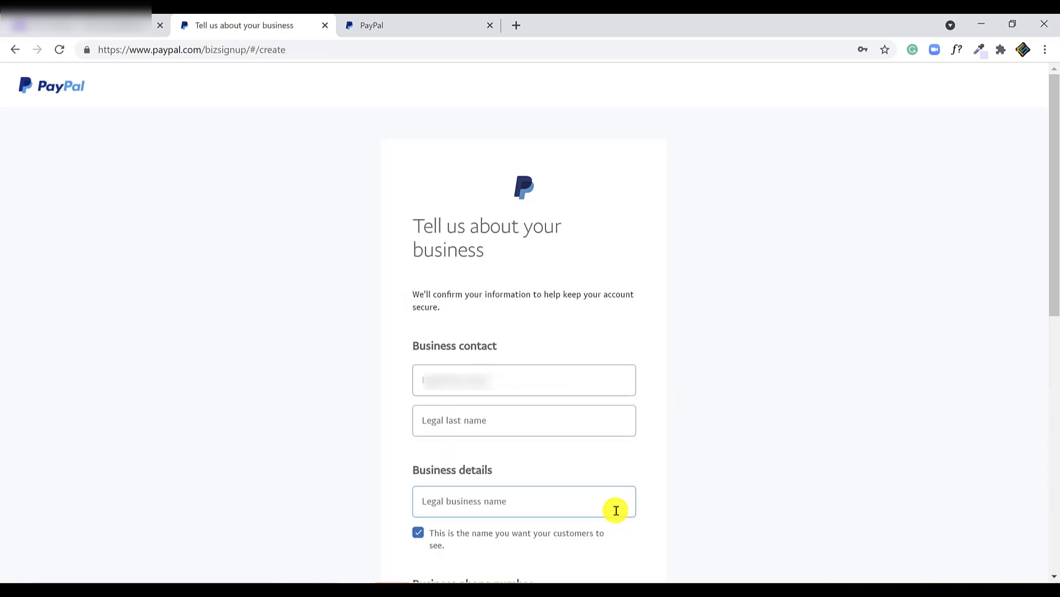
click(516, 390)
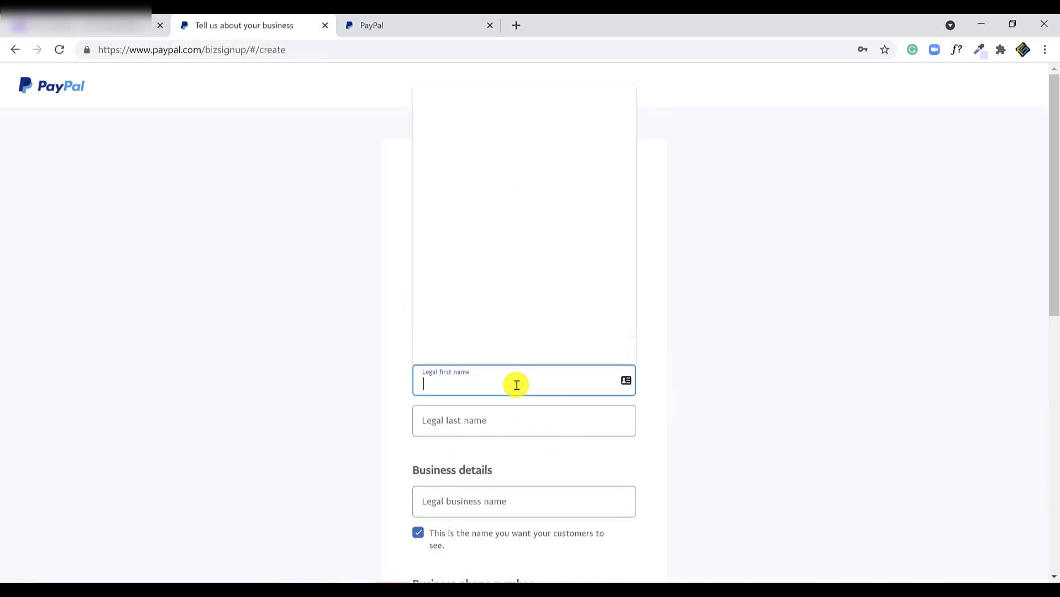
key(Tab)
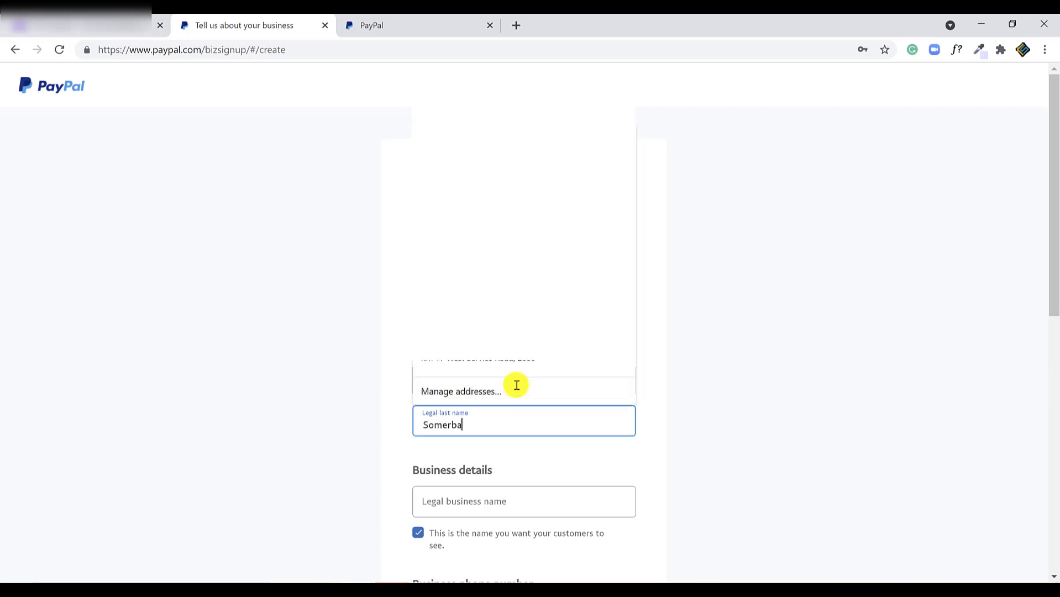
click(319, 320)
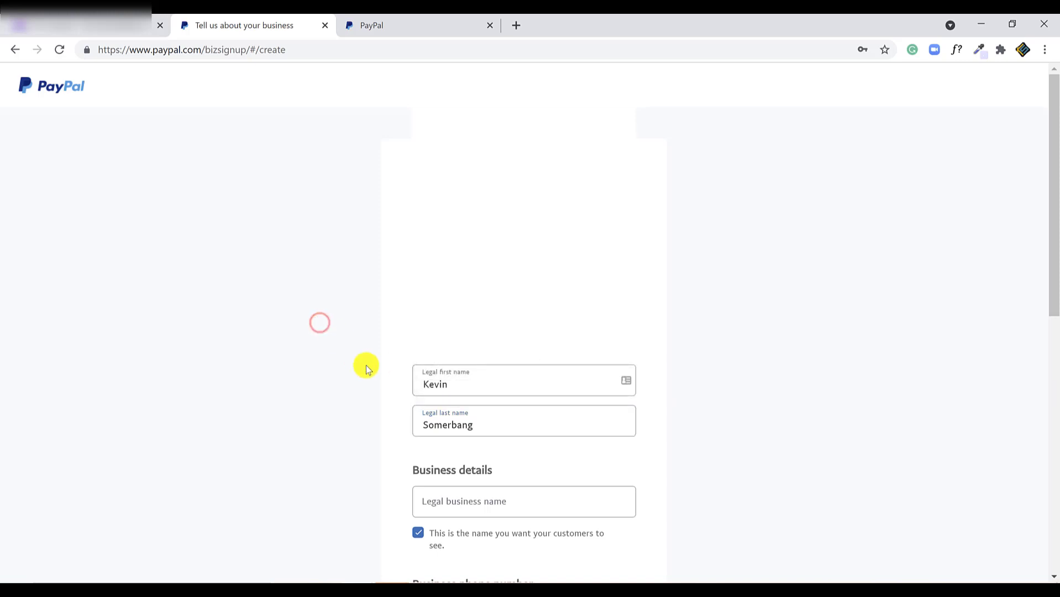
- Enter 'Kinetic Slides 2' as the legal business name
click(443, 501)
text(Kinetic Slid)
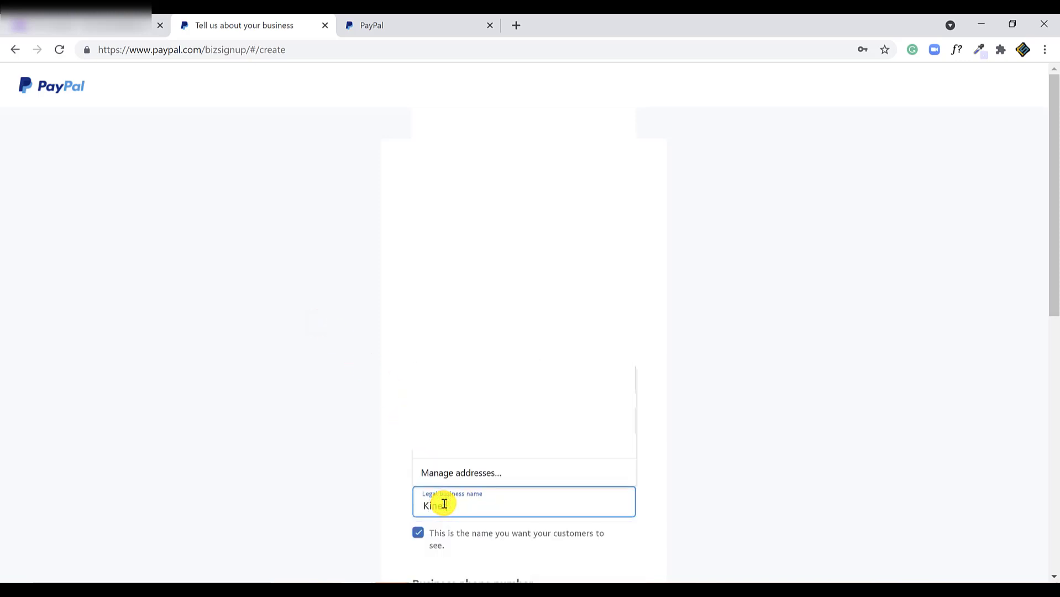
text(es 2)
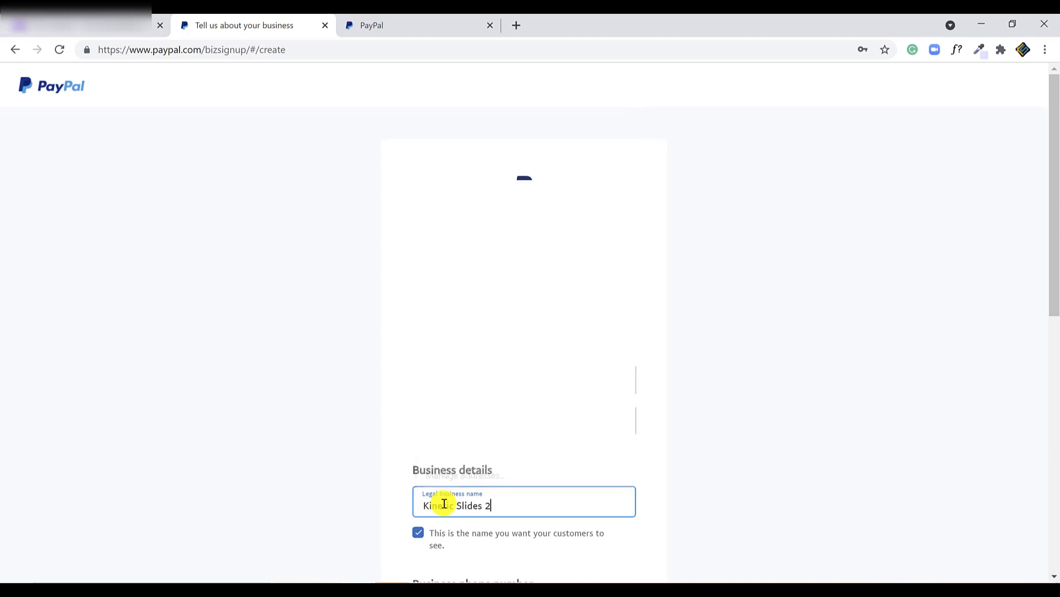
click(714, 477)
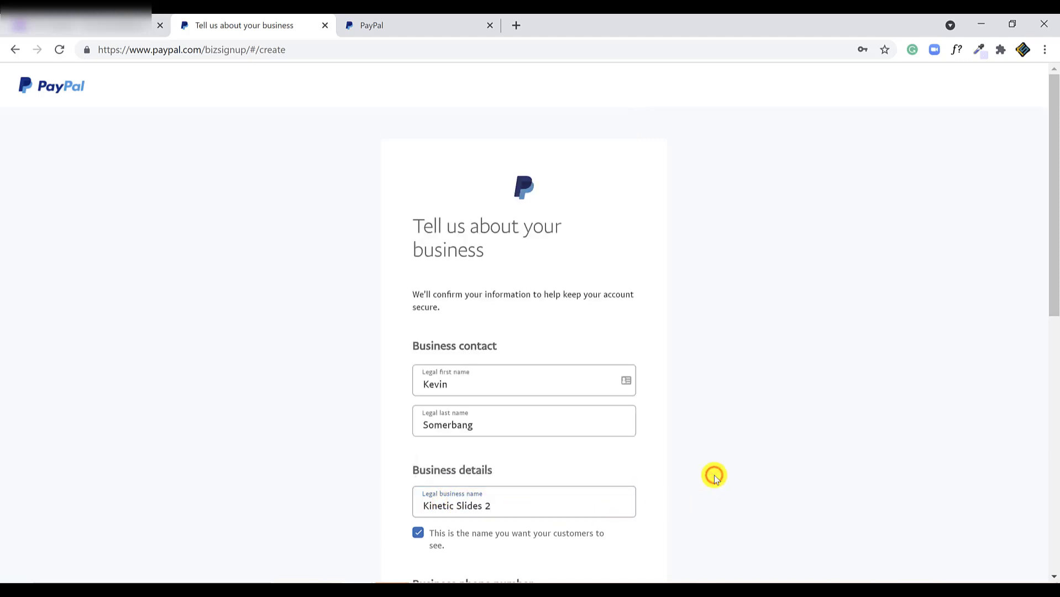
scroll(714, 476, down, 3)
scroll(714, 476, down, 2)
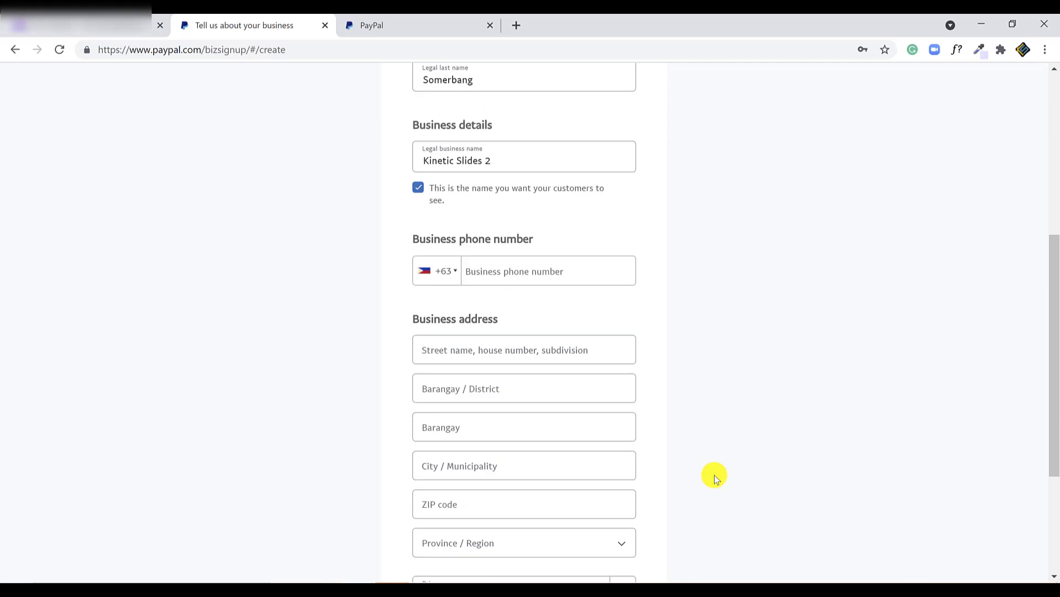
- Enter the business phone number, choose Benguet as province, and agree and continue
click(550, 270)
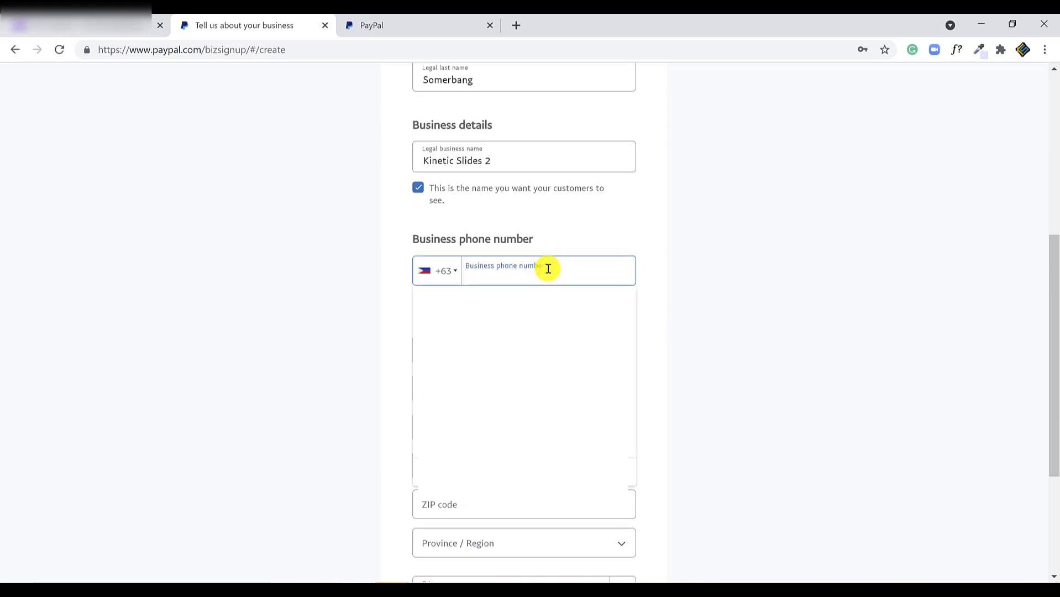
text(9171234567)
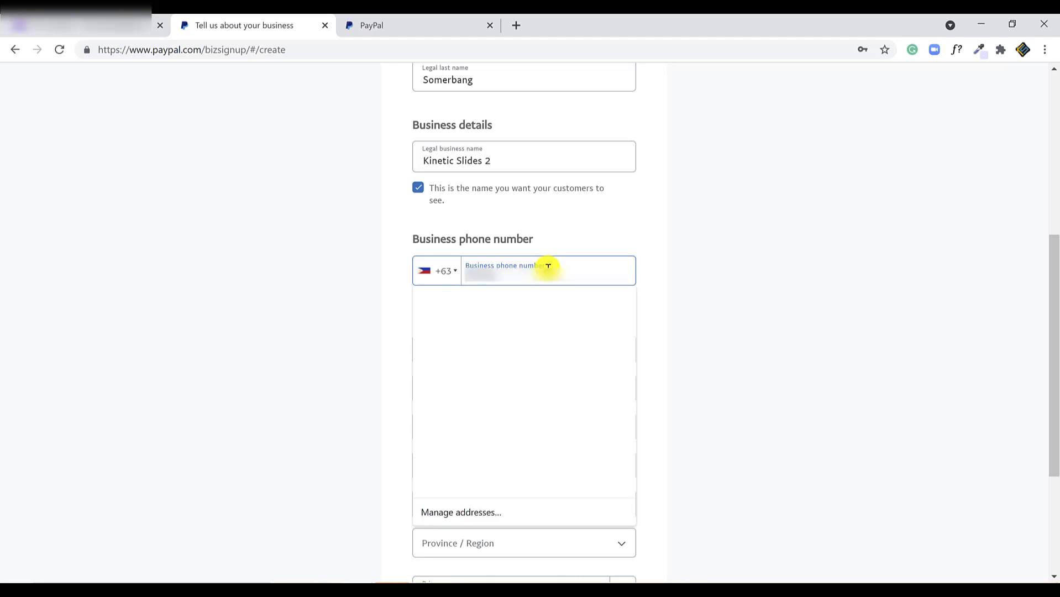
scroll(552, 343, down, 2)
click(553, 406)
scroll(558, 438, up, 1)
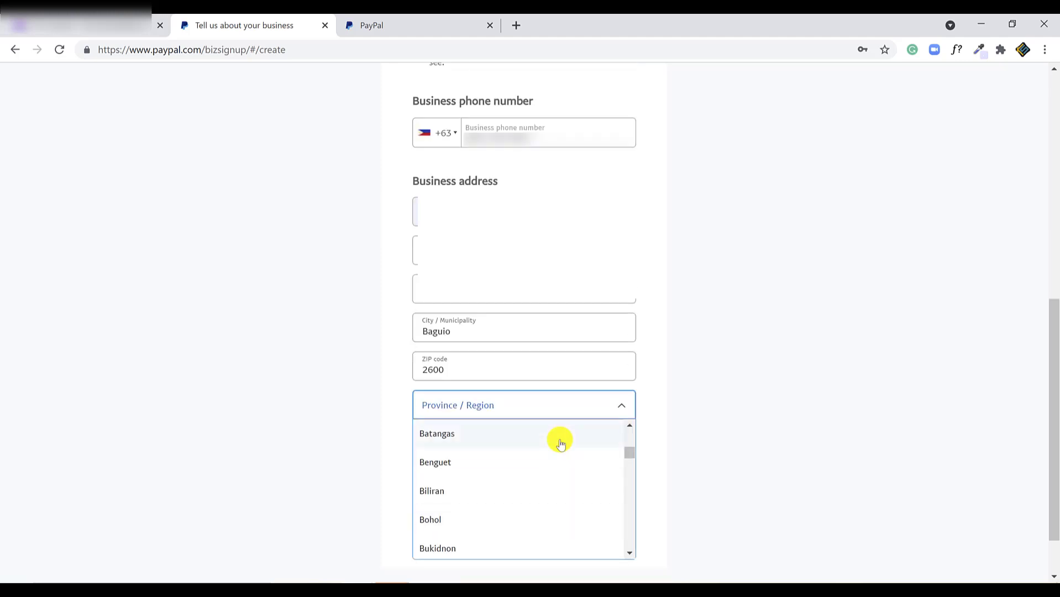
click(471, 462)
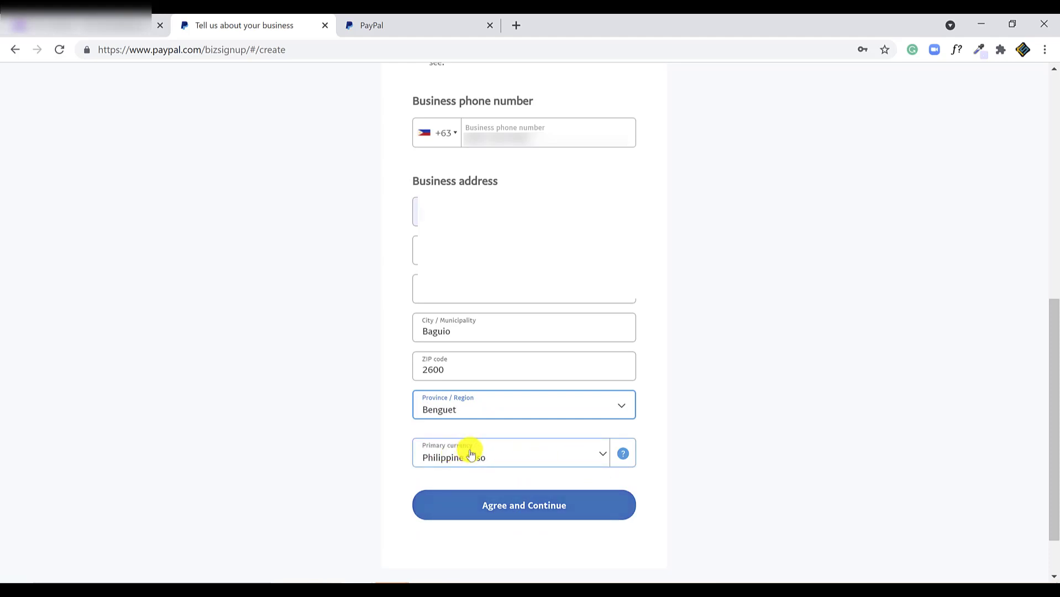
click(611, 505)
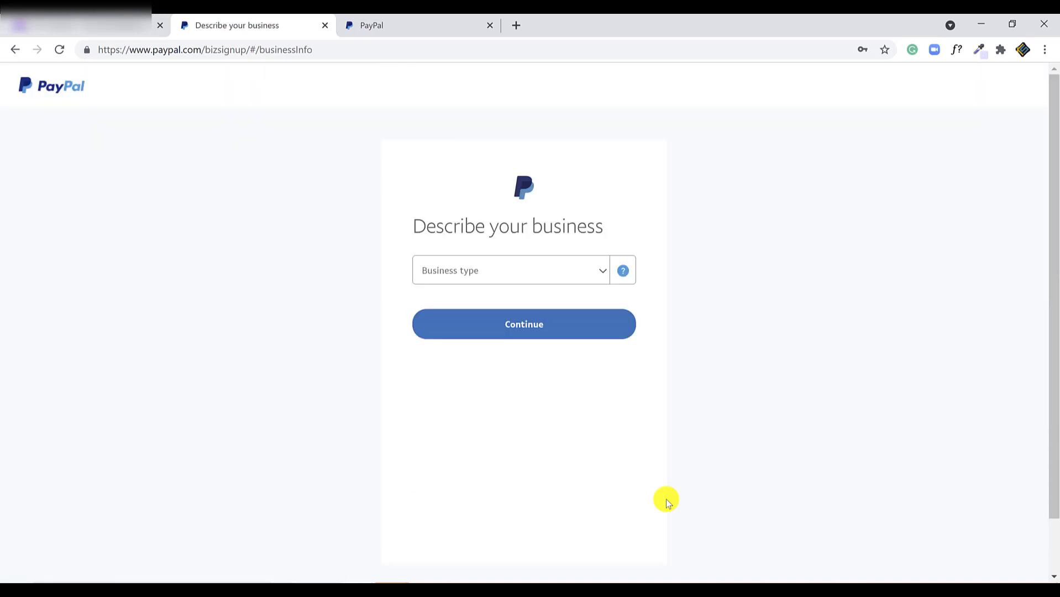
- Set business type to Individual/Sole Proprietorship and pick Professional Services from the 'design' keyword search
click(594, 271)
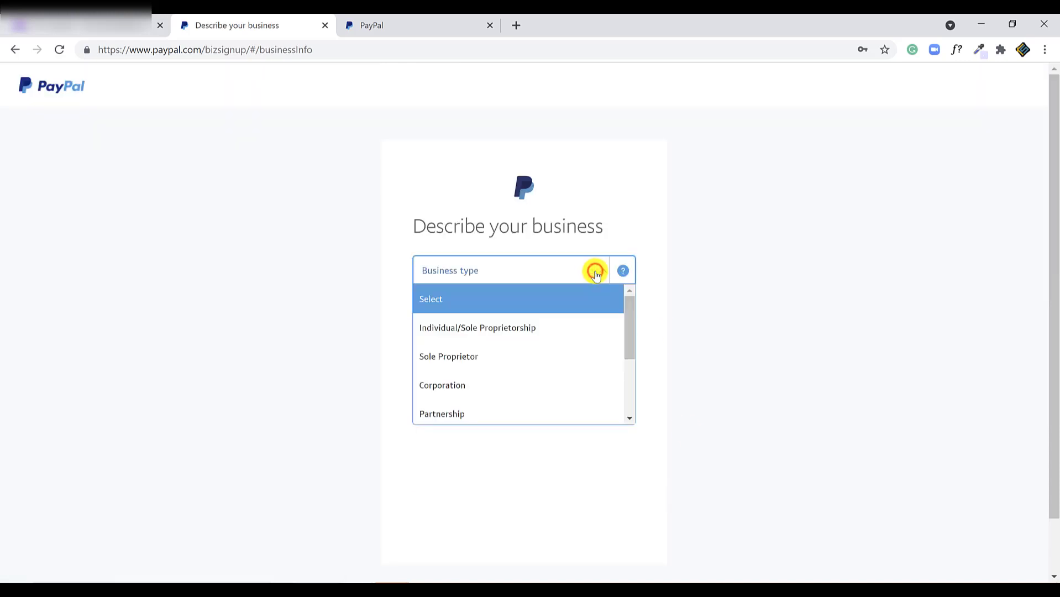
click(547, 329)
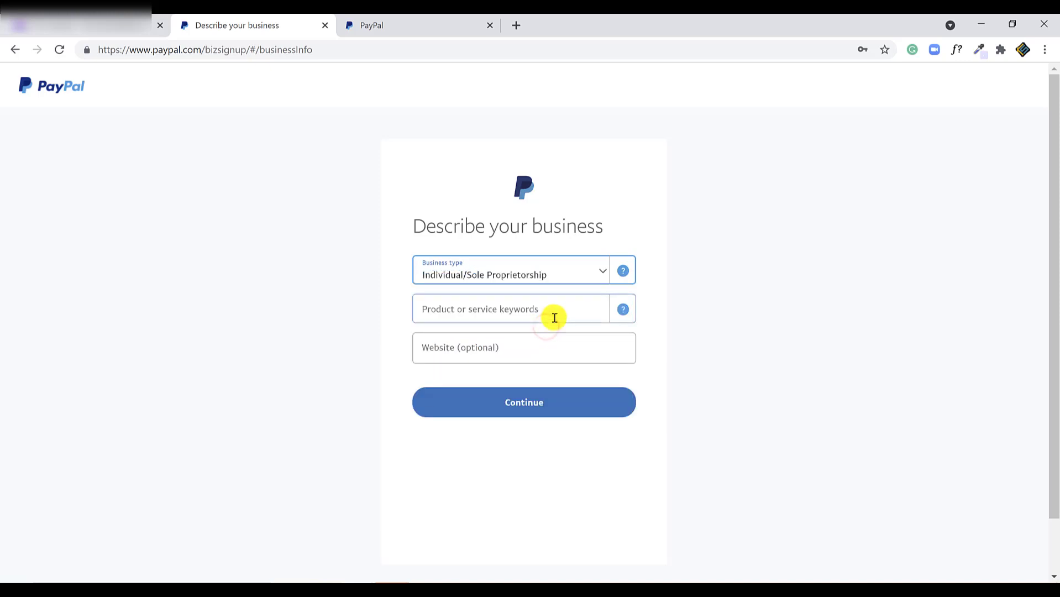
click(622, 308)
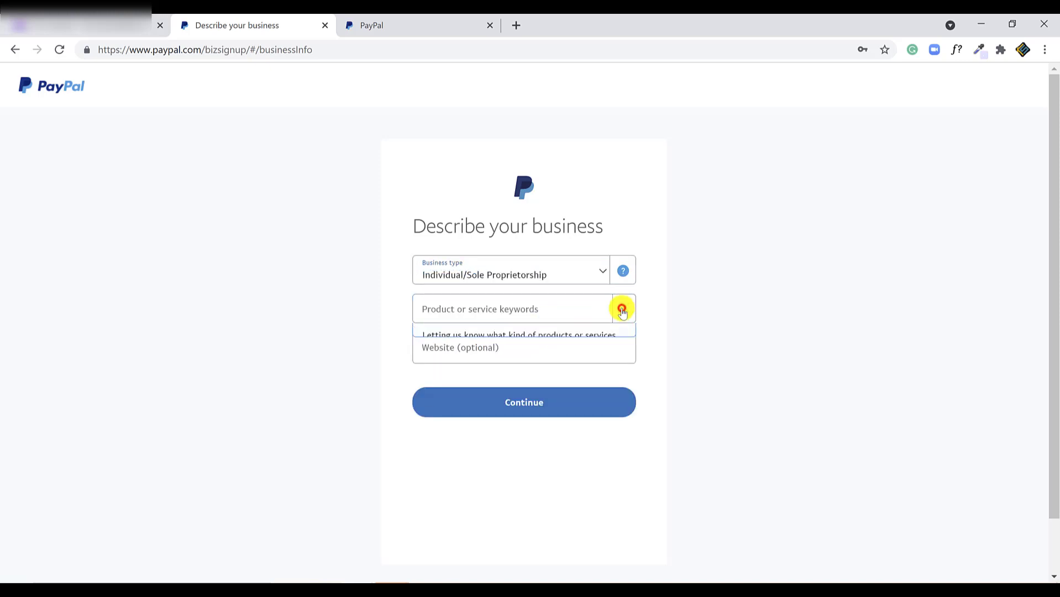
click(578, 307)
text(design)
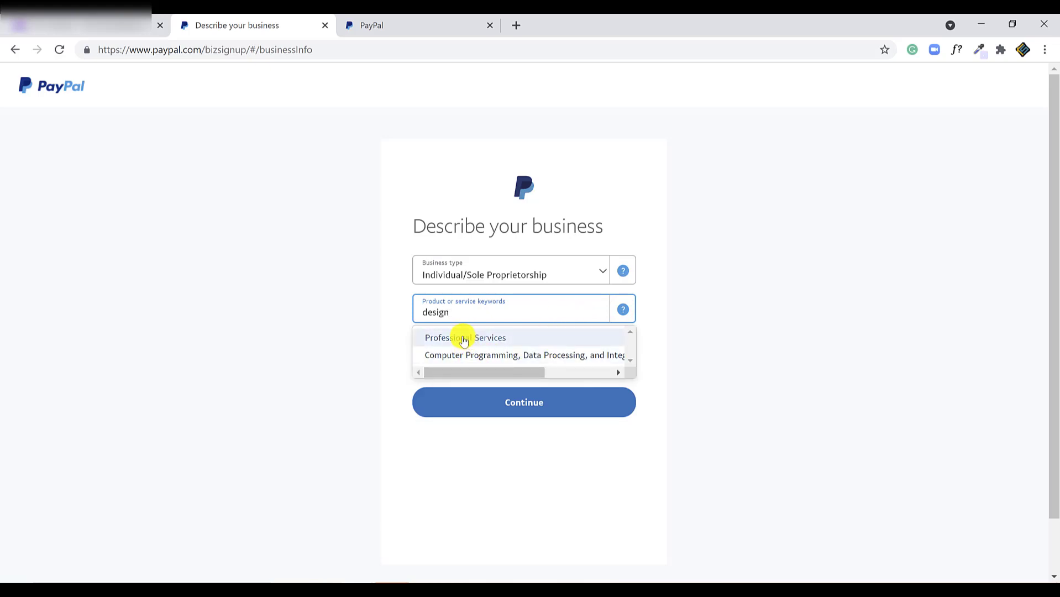
click(464, 338)
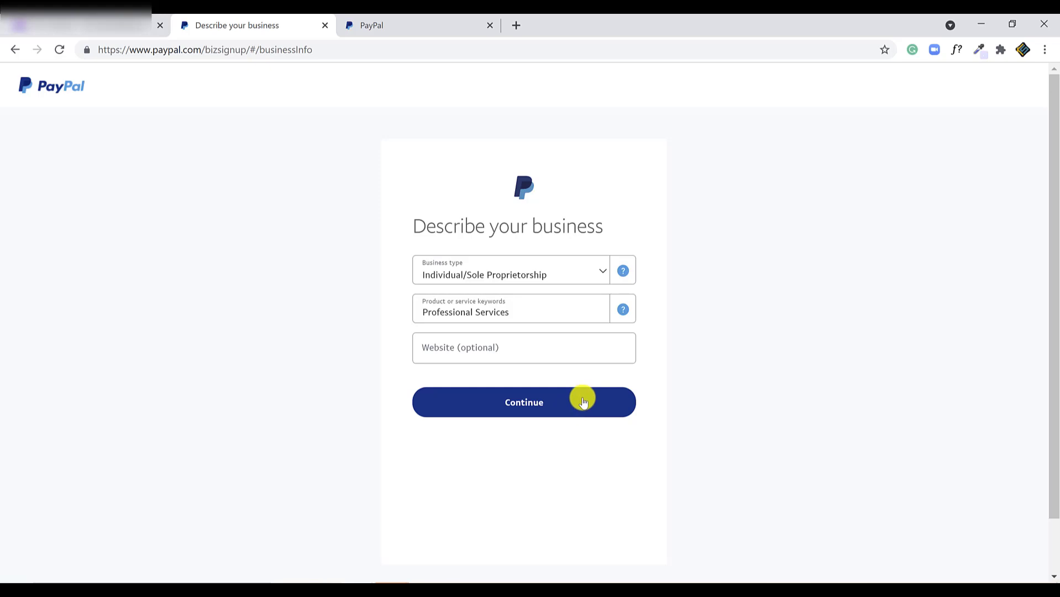
- Continue to personal information and enter the birth date with December as the month
click(583, 402)
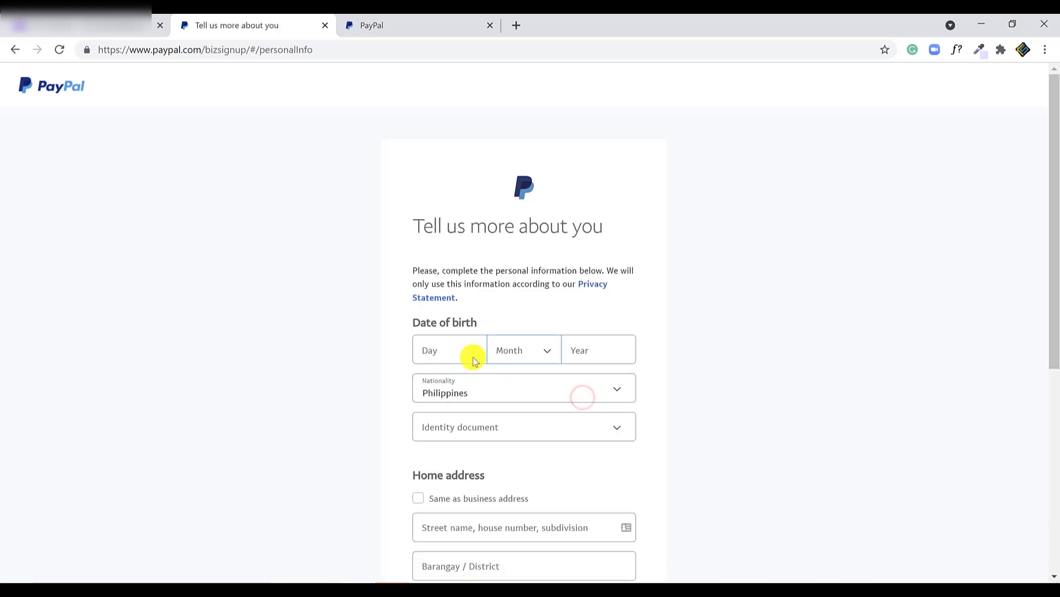
click(466, 353)
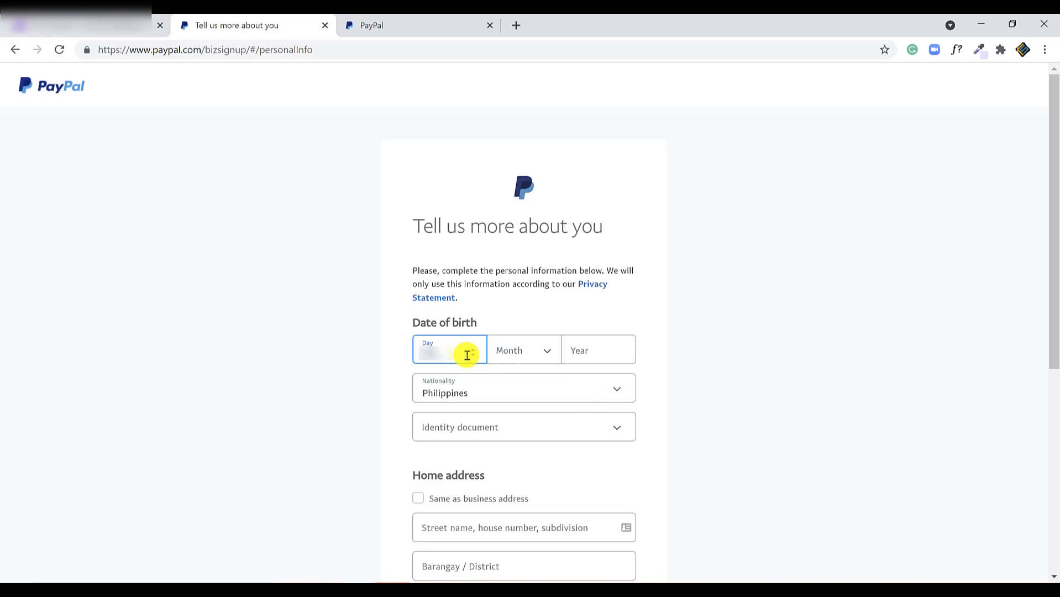
click(516, 349)
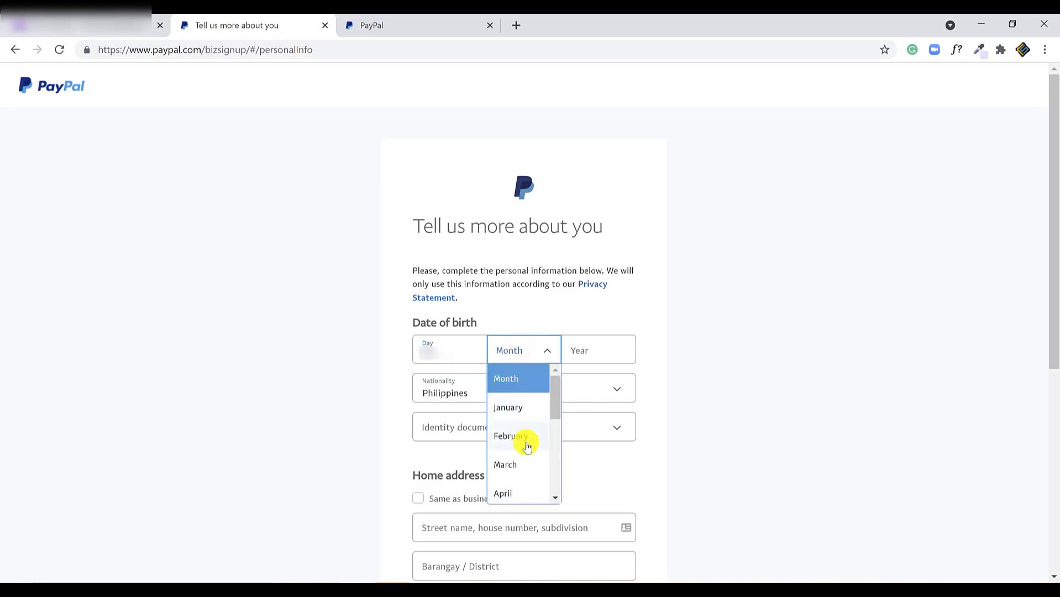
scroll(526, 445, down, 10)
click(514, 133)
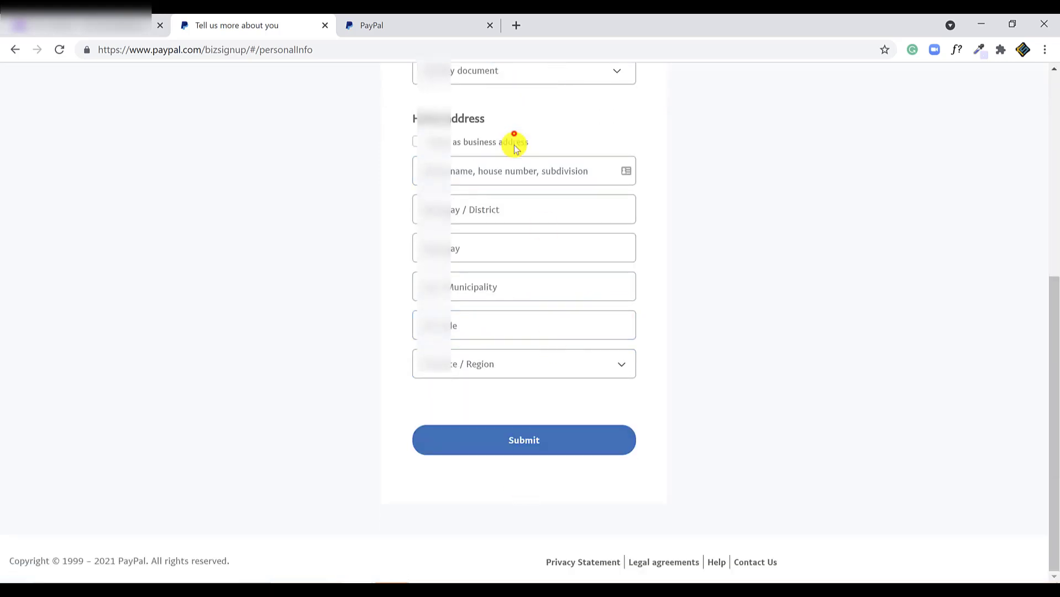
scroll(592, 379, up, 5)
click(602, 271)
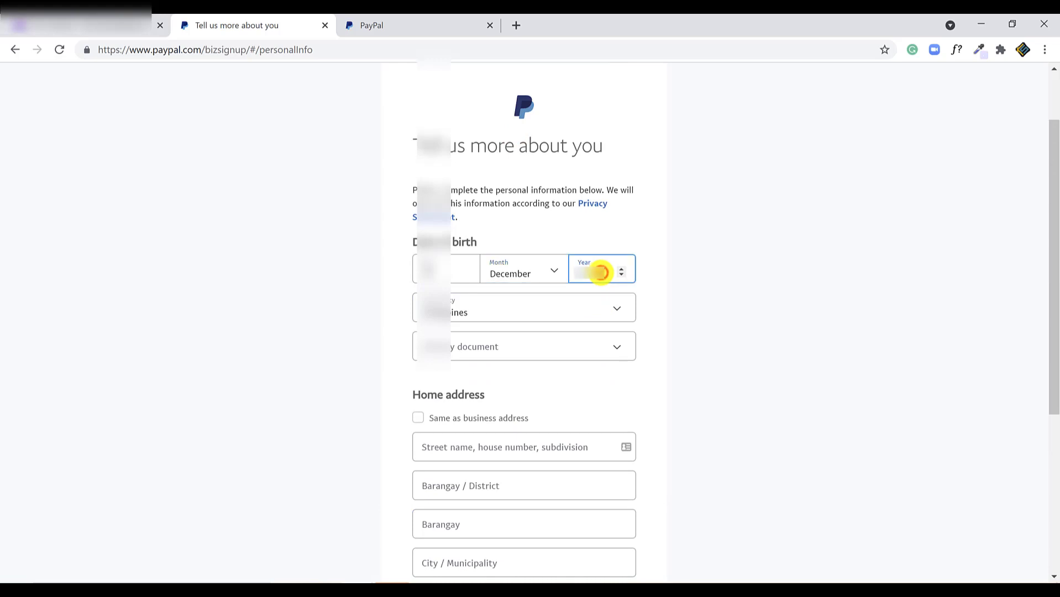
- Choose National ID, paste its number, use the business address as home address, and submit
click(536, 350)
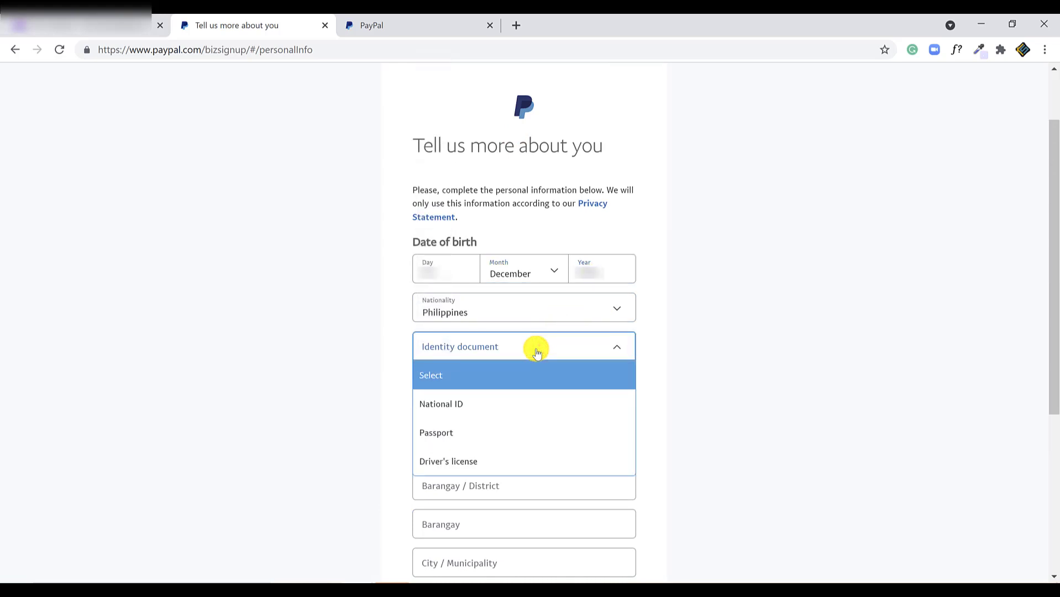
click(476, 403)
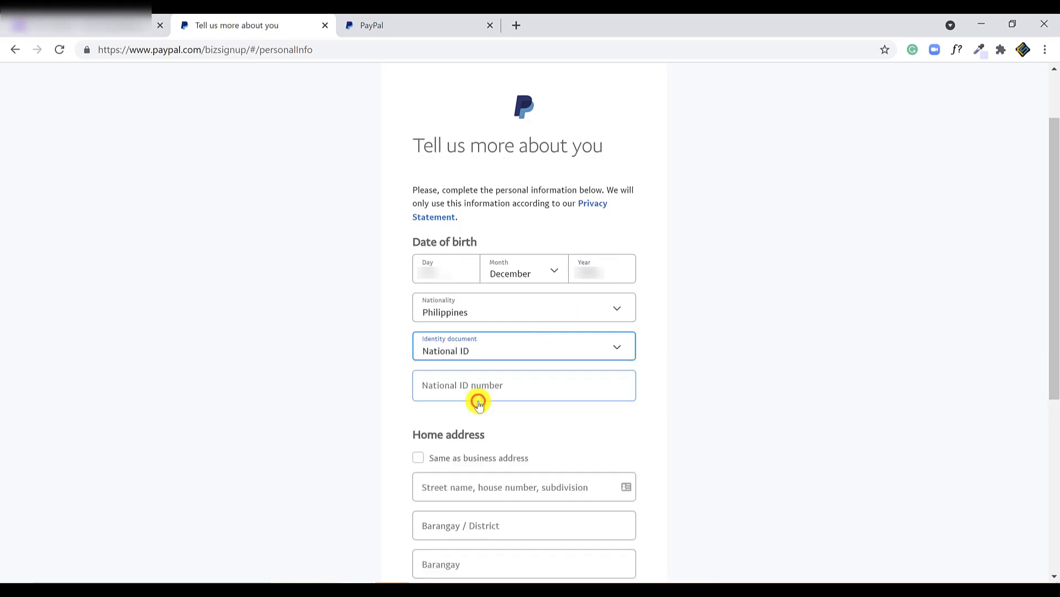
click(479, 402)
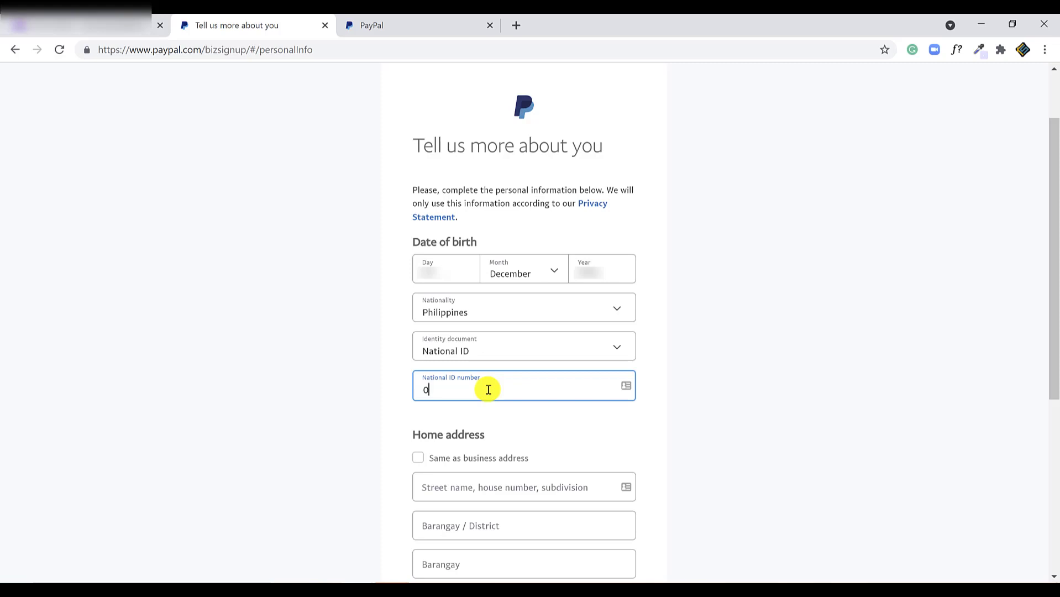
key(ctrl+v)
scroll(488, 390, down, 4)
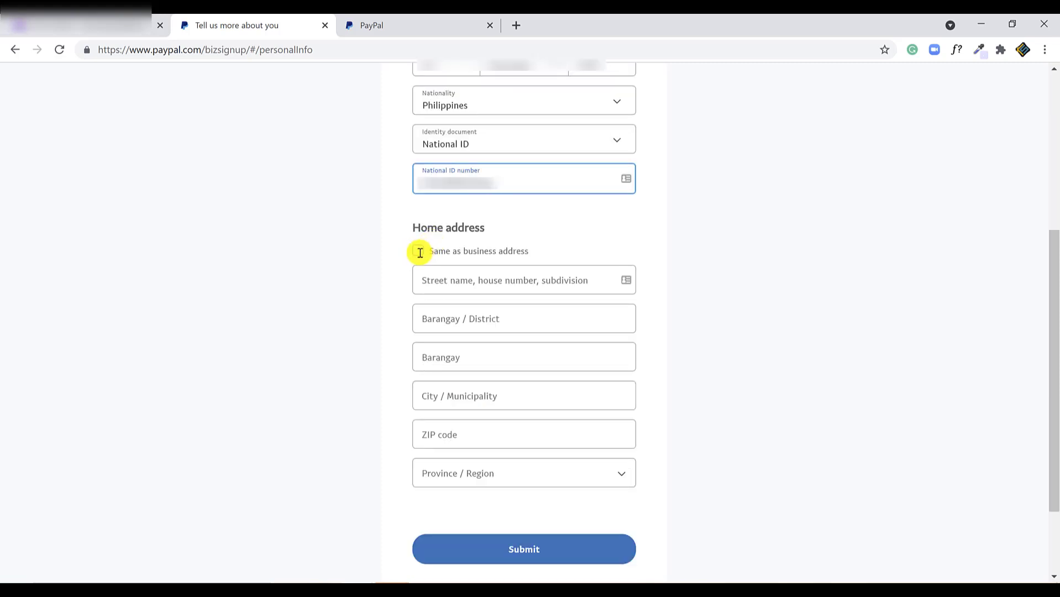
click(418, 252)
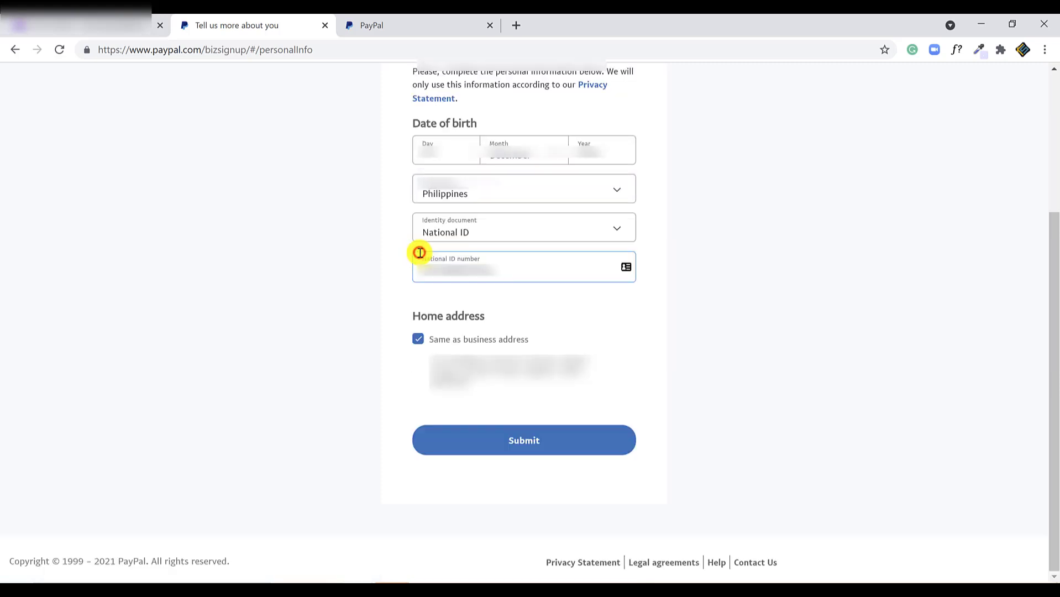
click(498, 441)
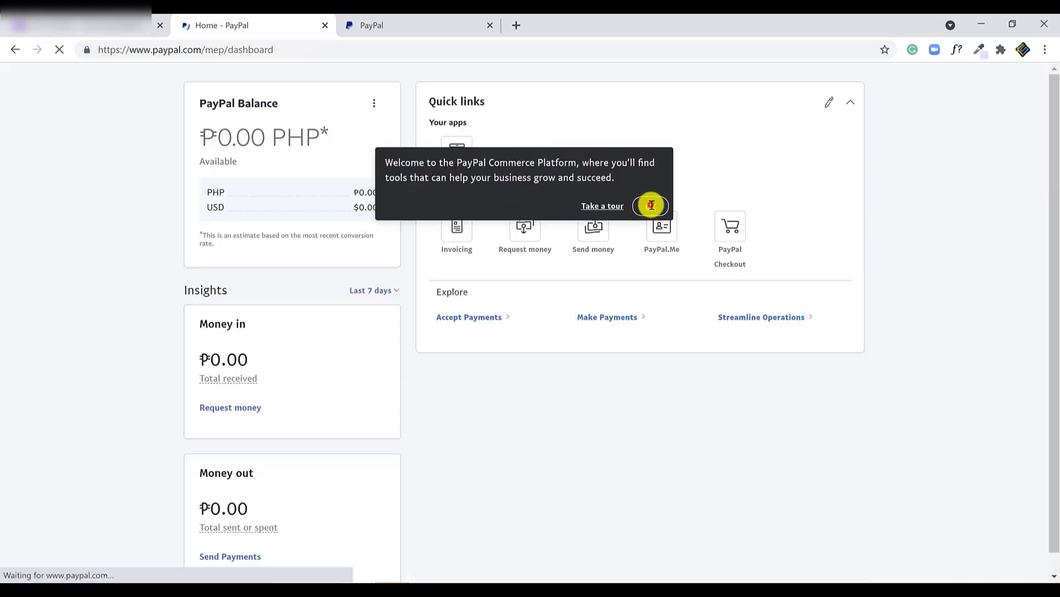
- Dismiss the welcome message, review the ₱0.00 PHP balance and Quick links, and bring up Request money link options
click(651, 206)
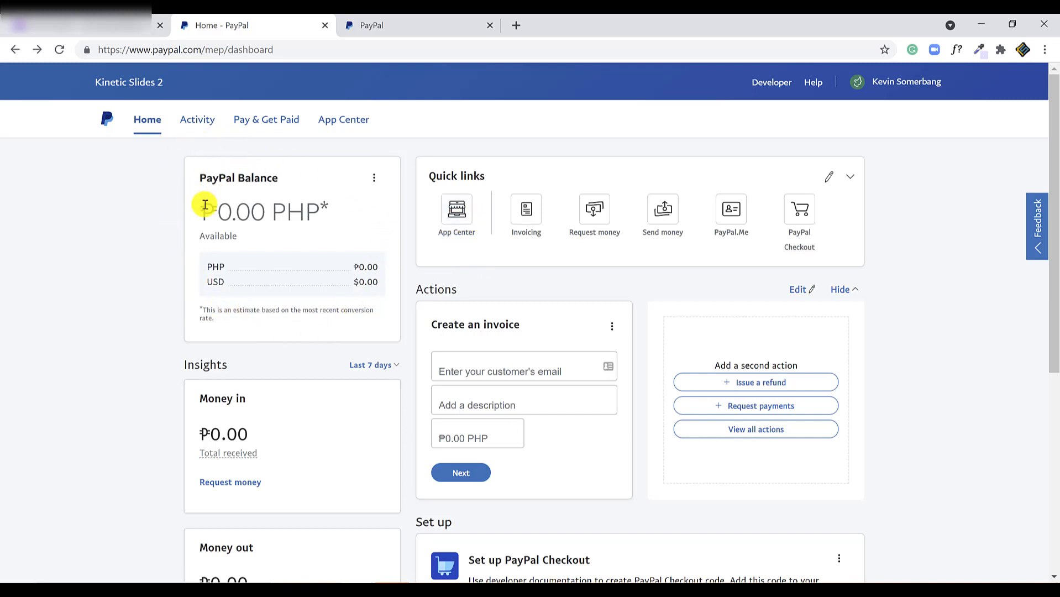
drag(273, 213, 315, 215)
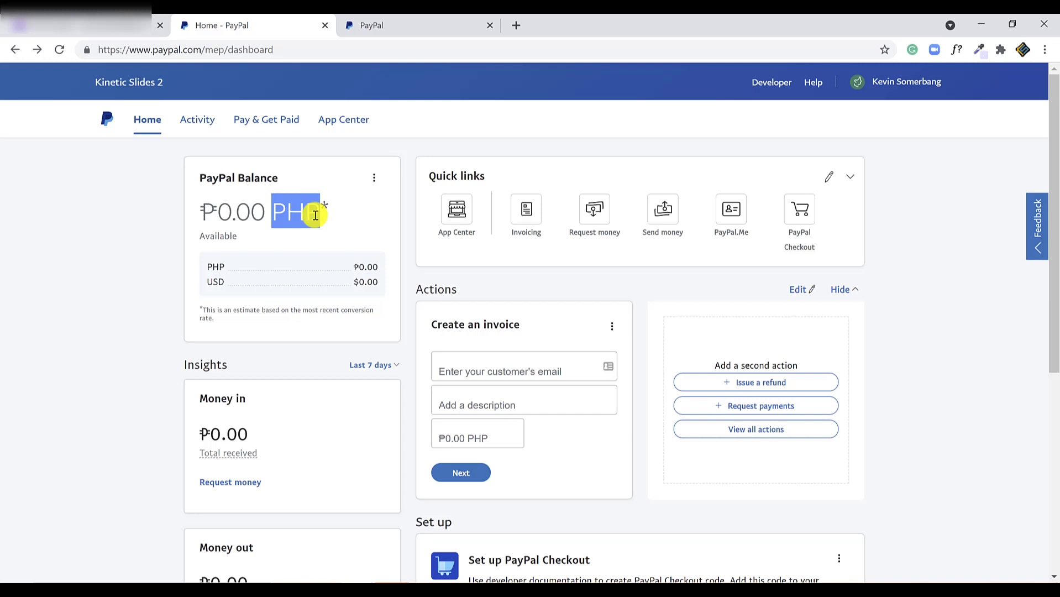
drag(430, 176, 480, 180)
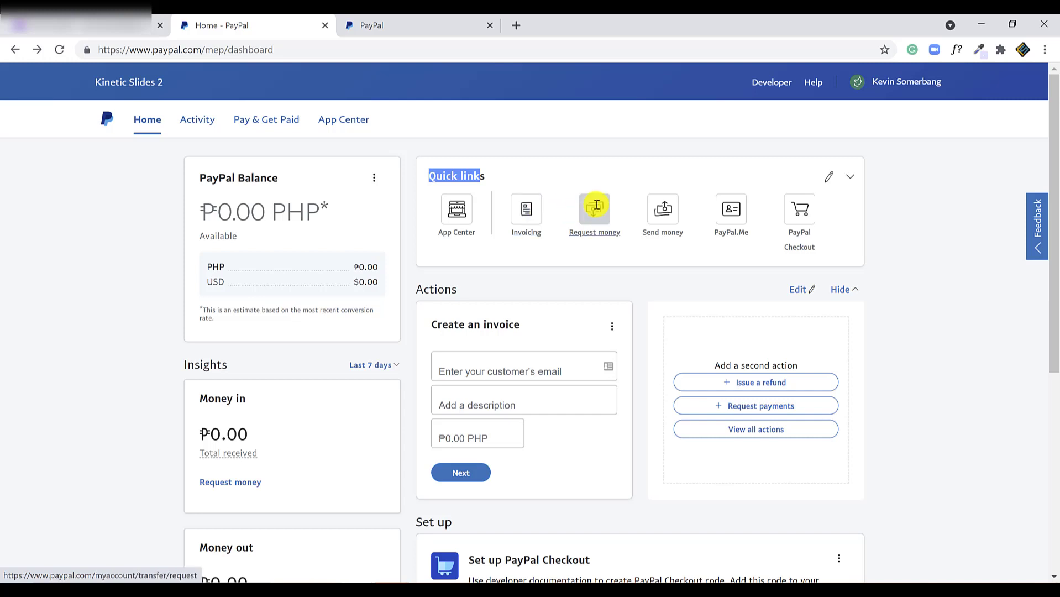
right_click(597, 205)
- Open Request Money in a new tab and type a recipient's username
click(622, 211)
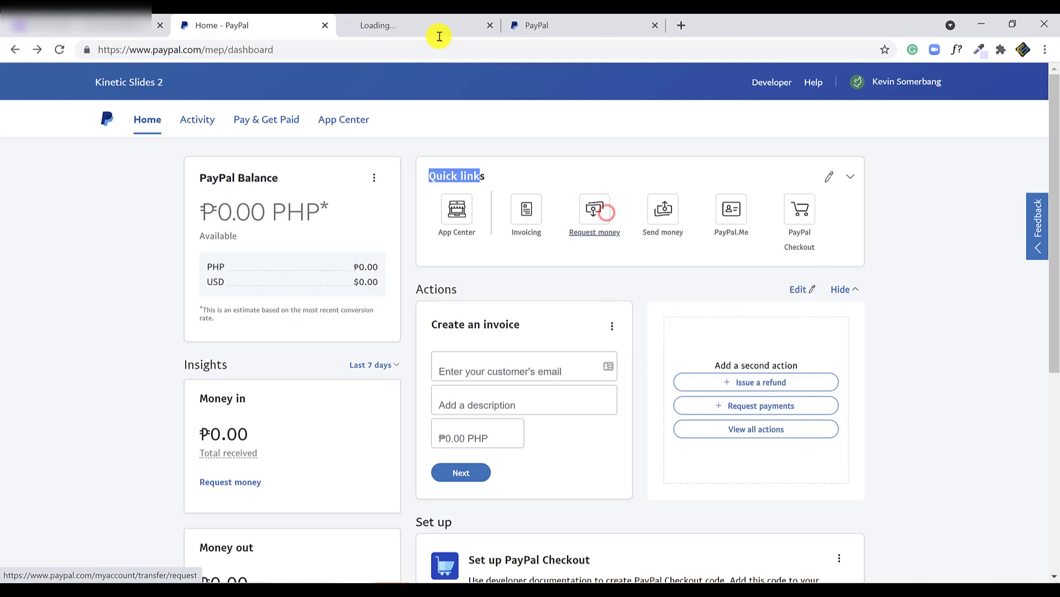
click(412, 24)
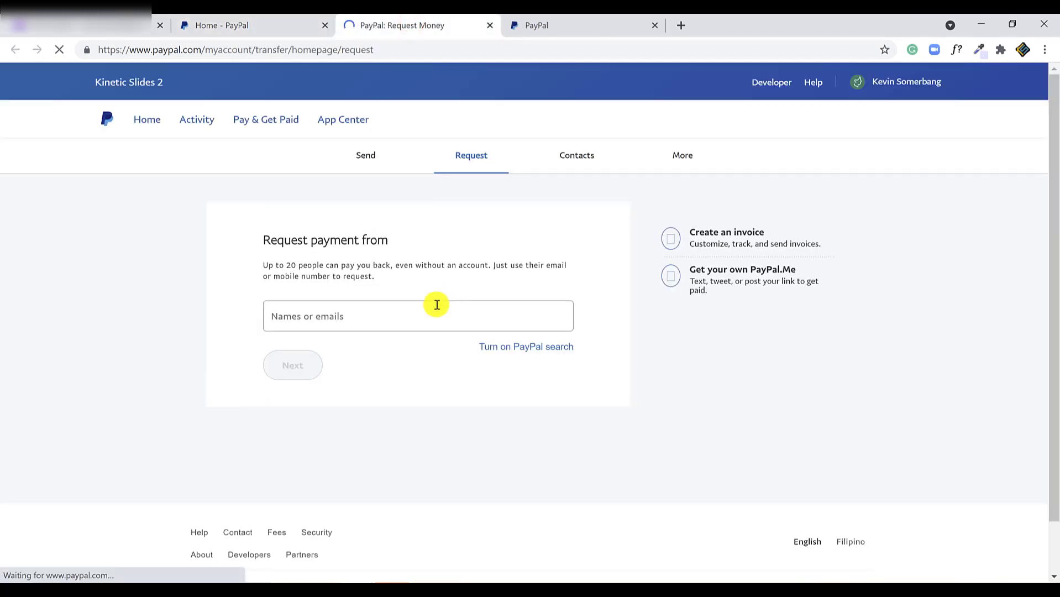
click(385, 316)
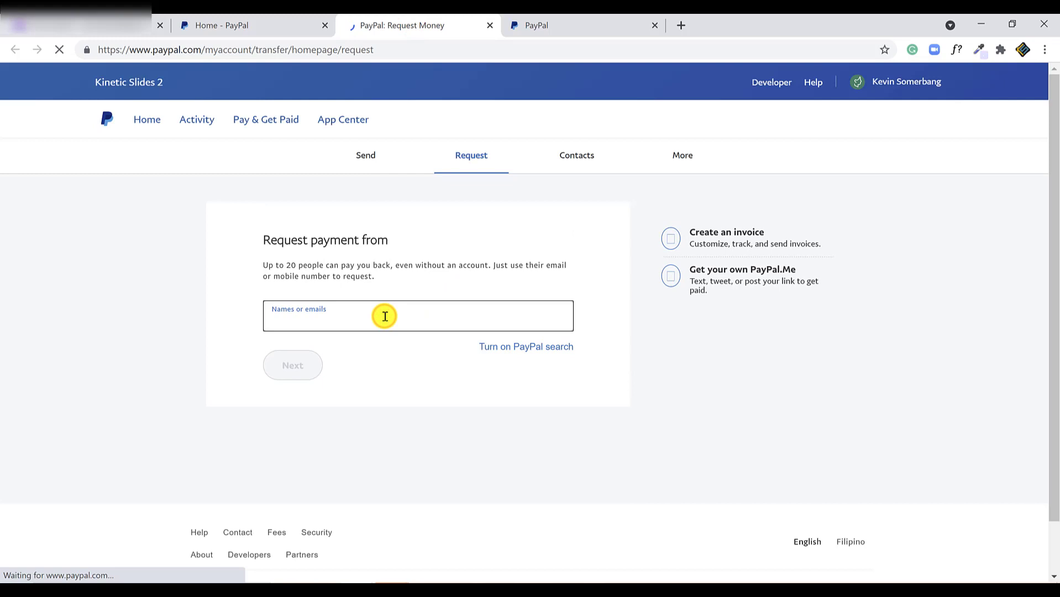
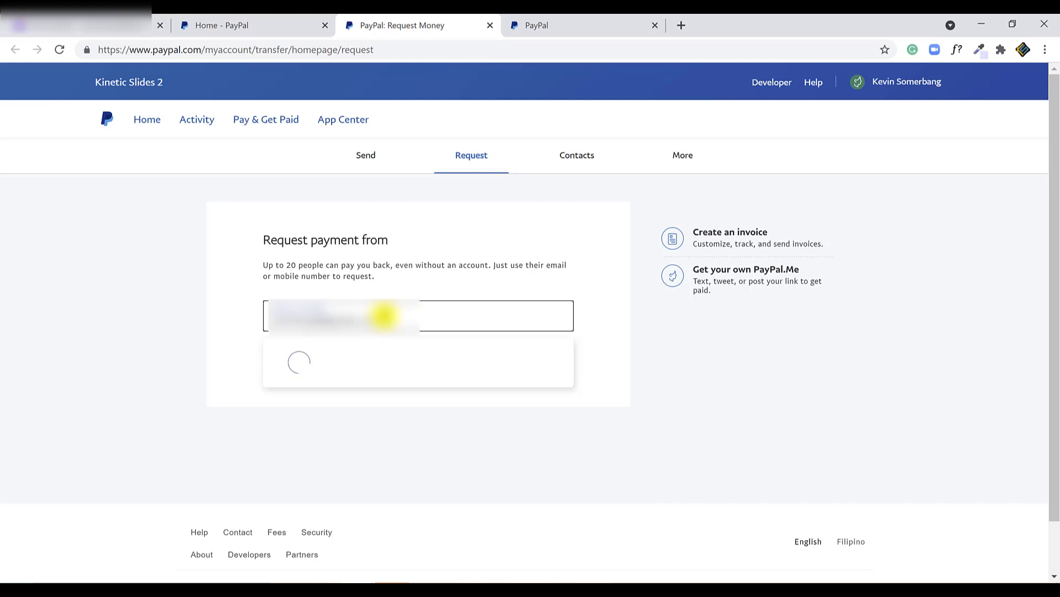
- Select the suggested recipient, then close the Request Money tab and bring up PayPal.Me link options
click(385, 349)
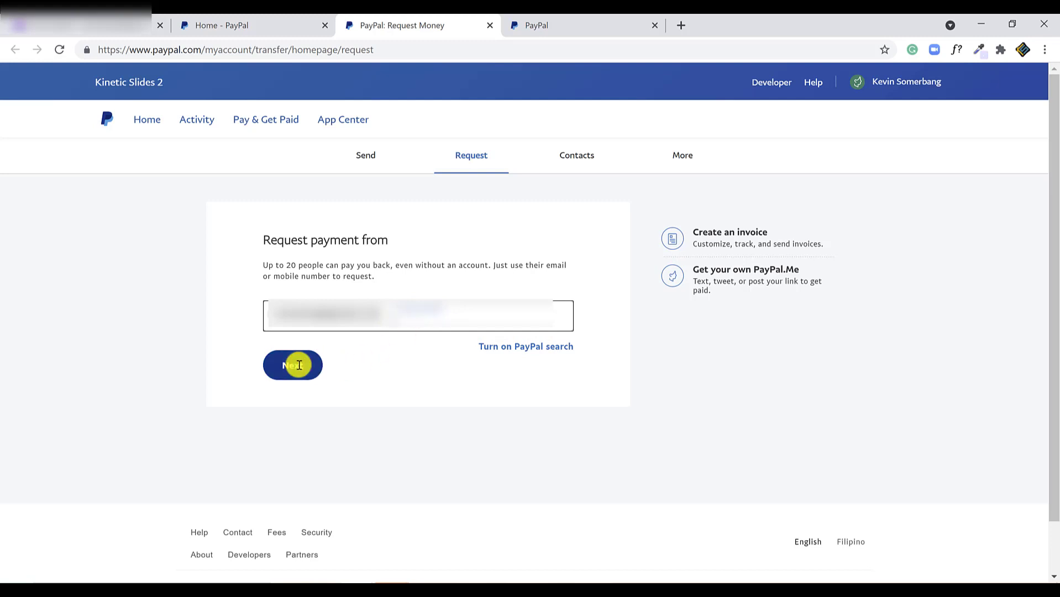
click(490, 25)
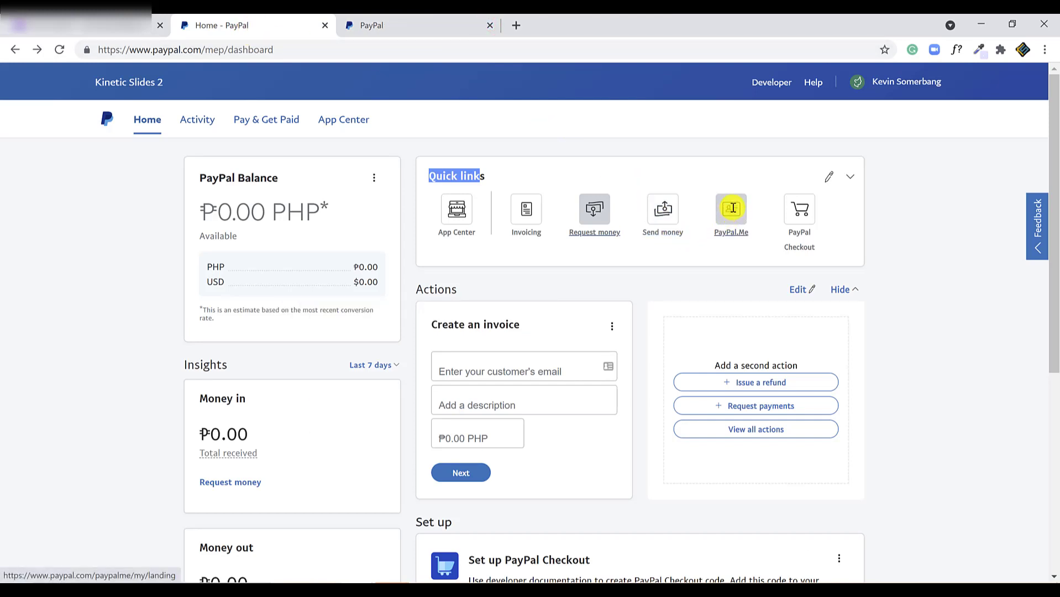
right_click(733, 208)
- Open PayPal.Me in a new tab and create the paypal.me/kineticslides2021 profile without a photo
click(747, 217)
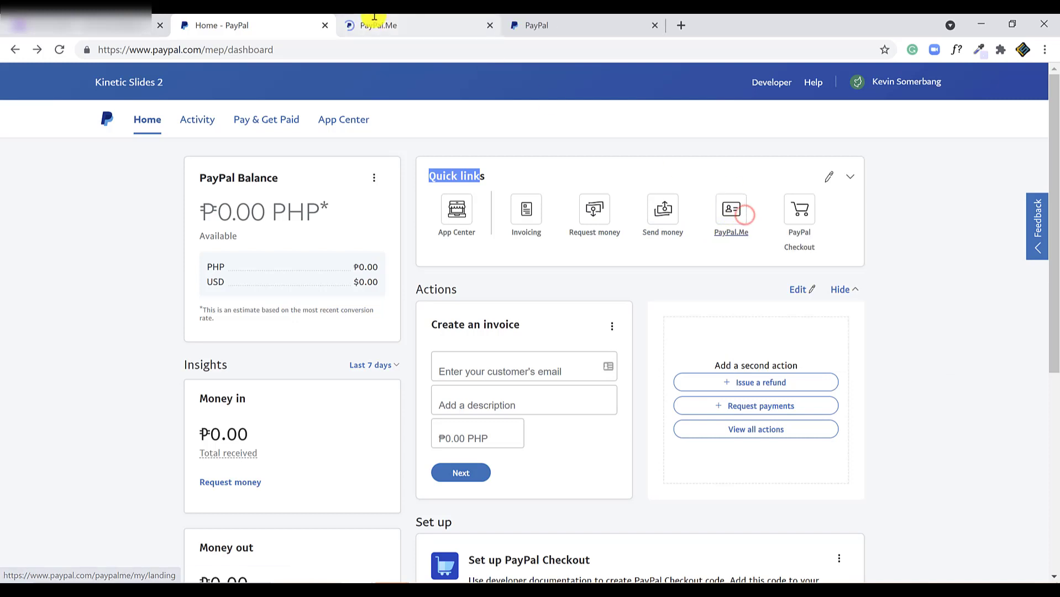
click(374, 18)
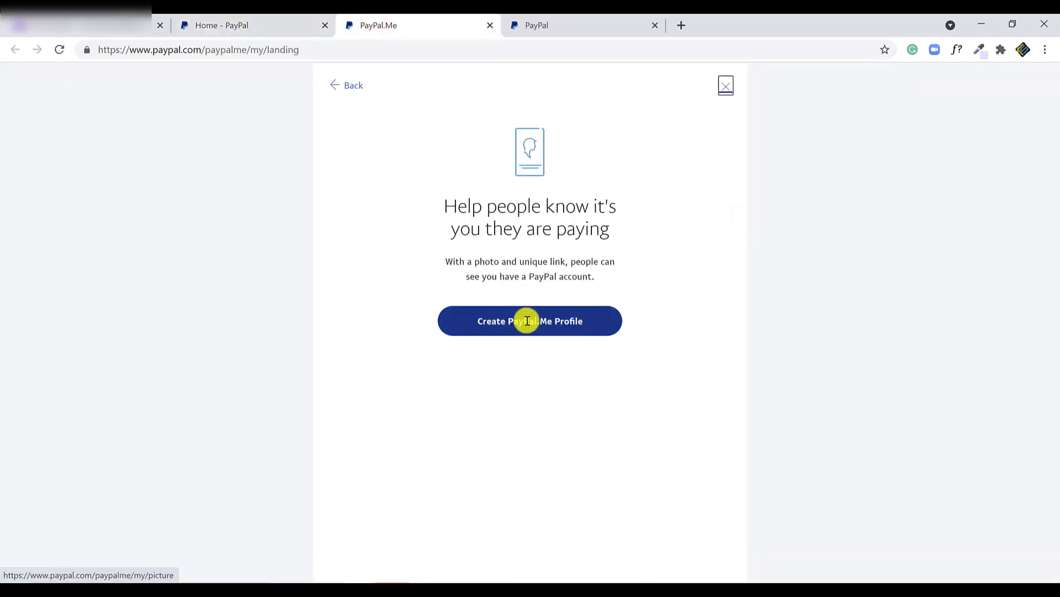
click(519, 325)
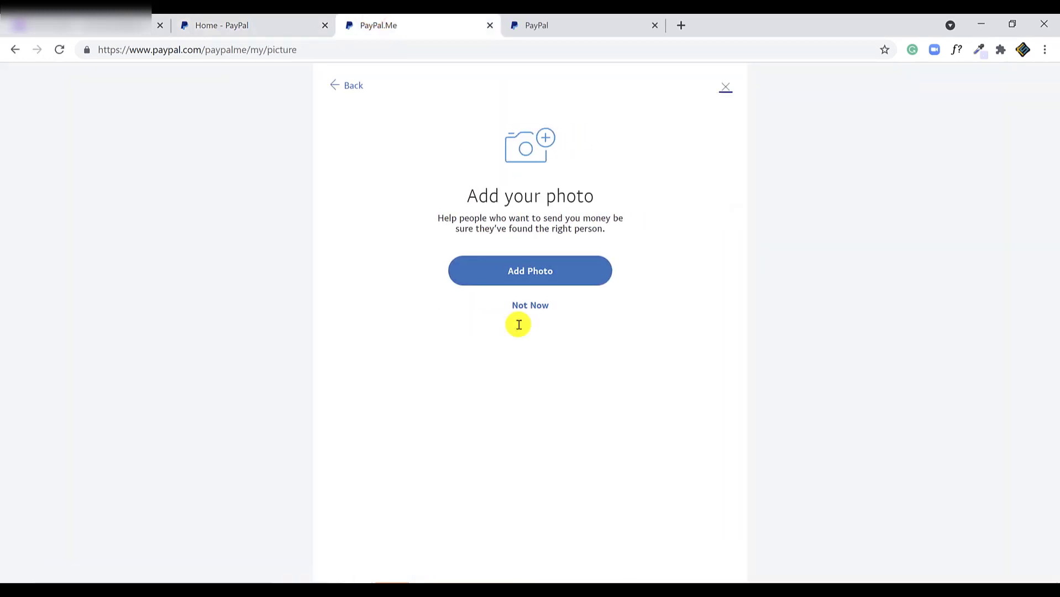
click(527, 307)
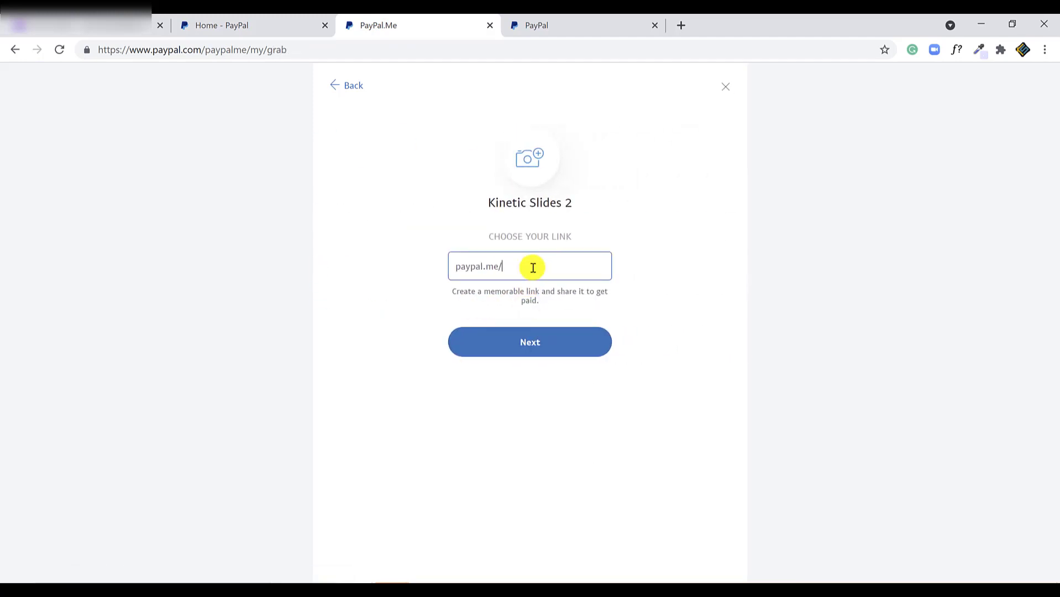
text(k)
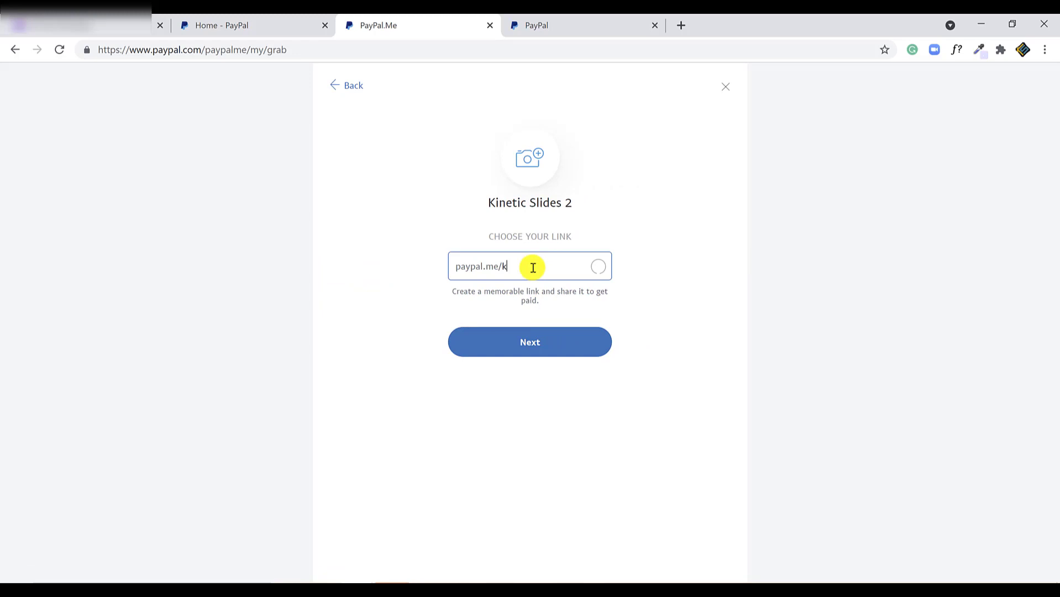
text(inetic)
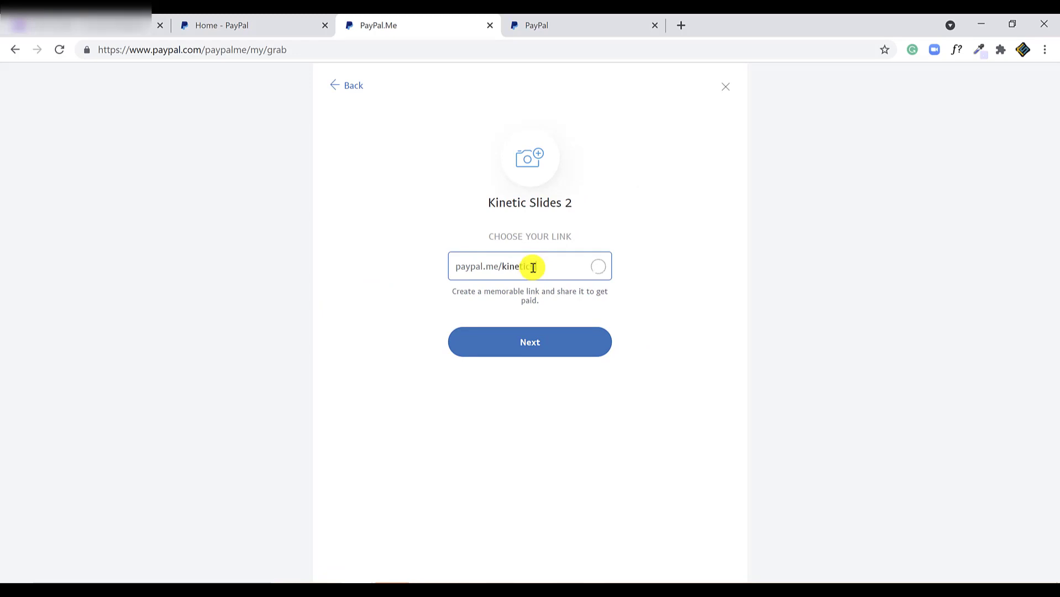
text(slides2)
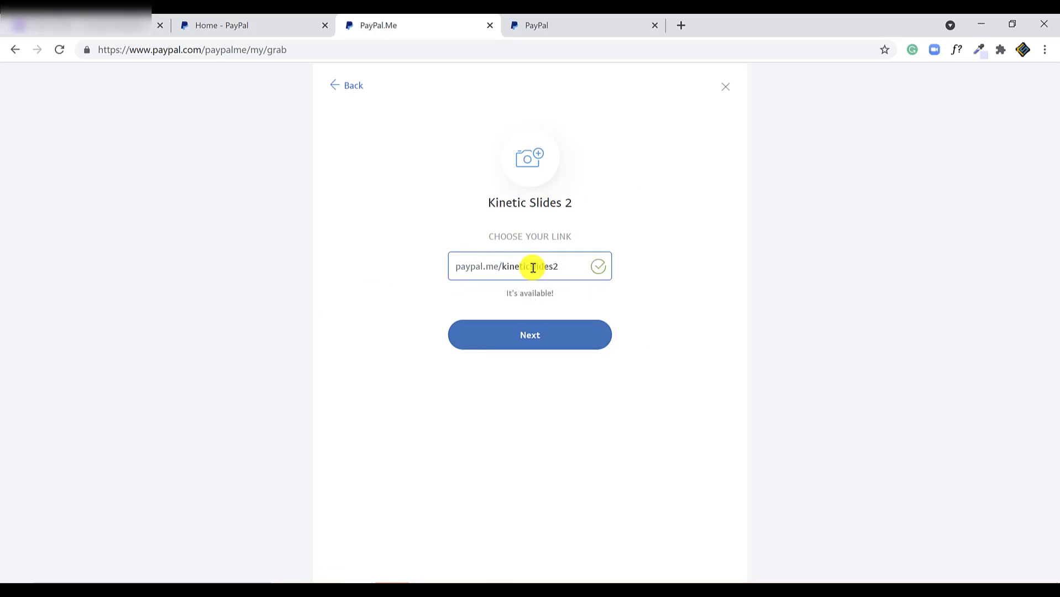
text(021)
click(560, 347)
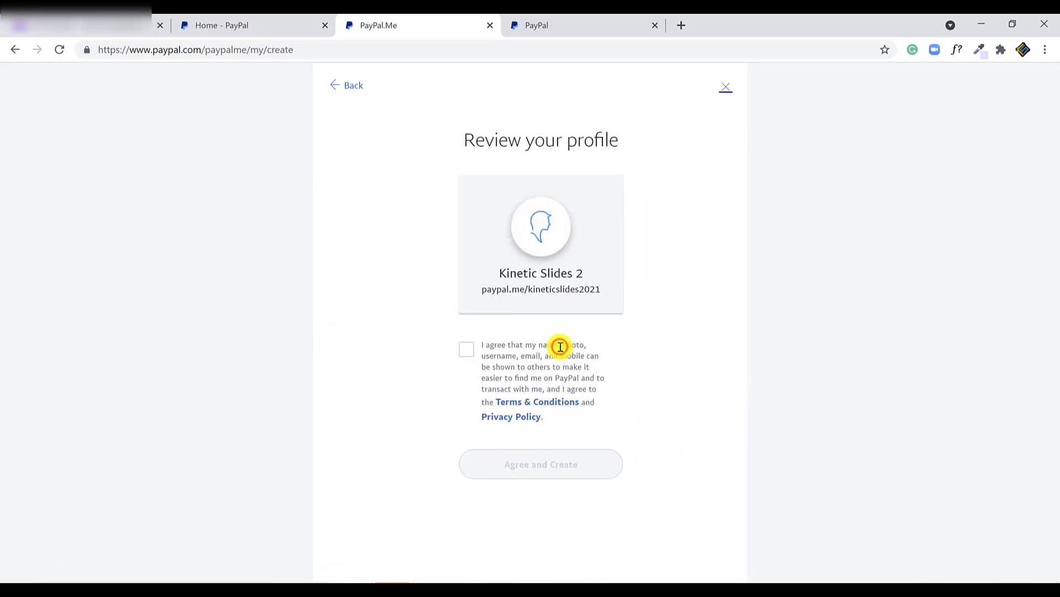
click(455, 349)
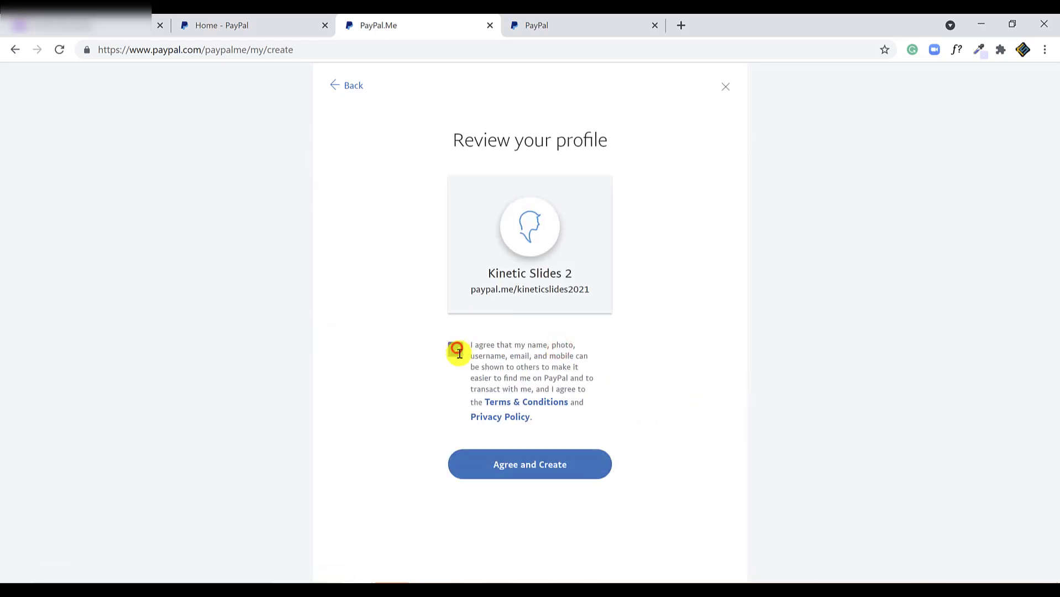
click(580, 462)
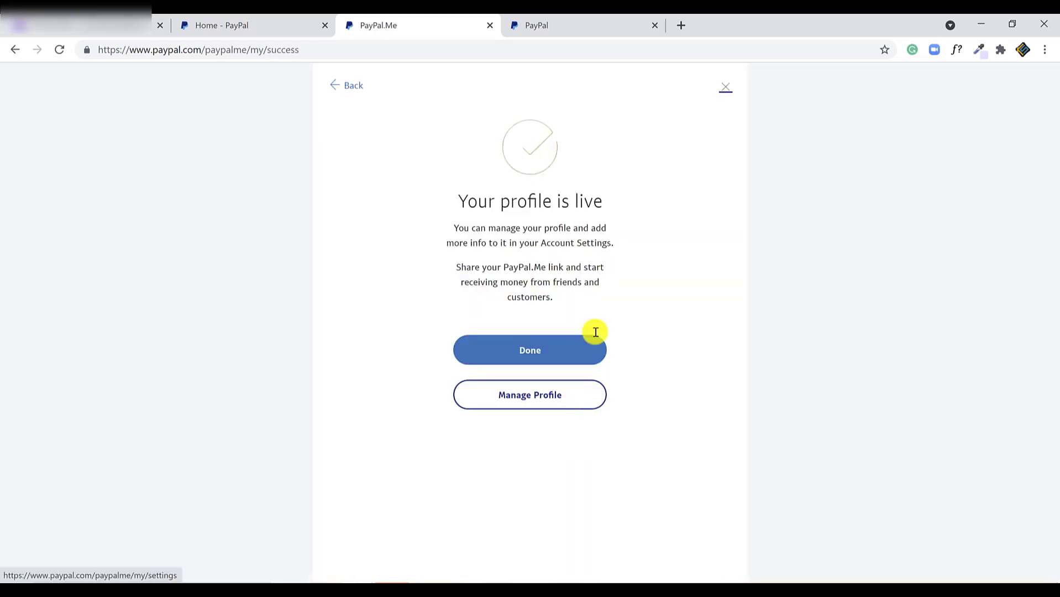
click(594, 29)
- Visit the business's public PayPal.Me profile page, check its address, then close it
click(573, 54)
text(paypal)
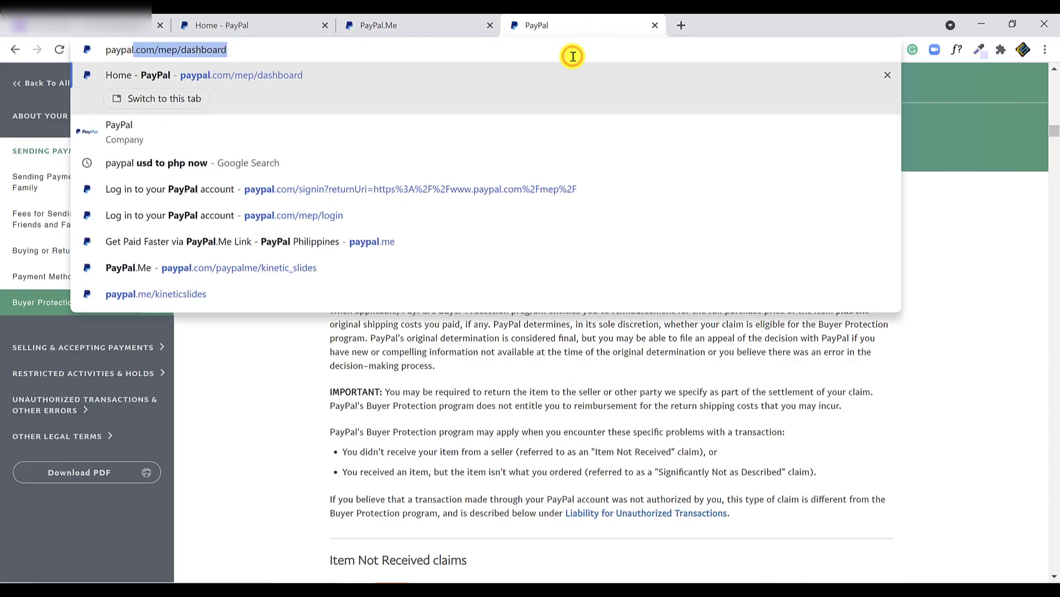
text(.me/kineticslides2021)
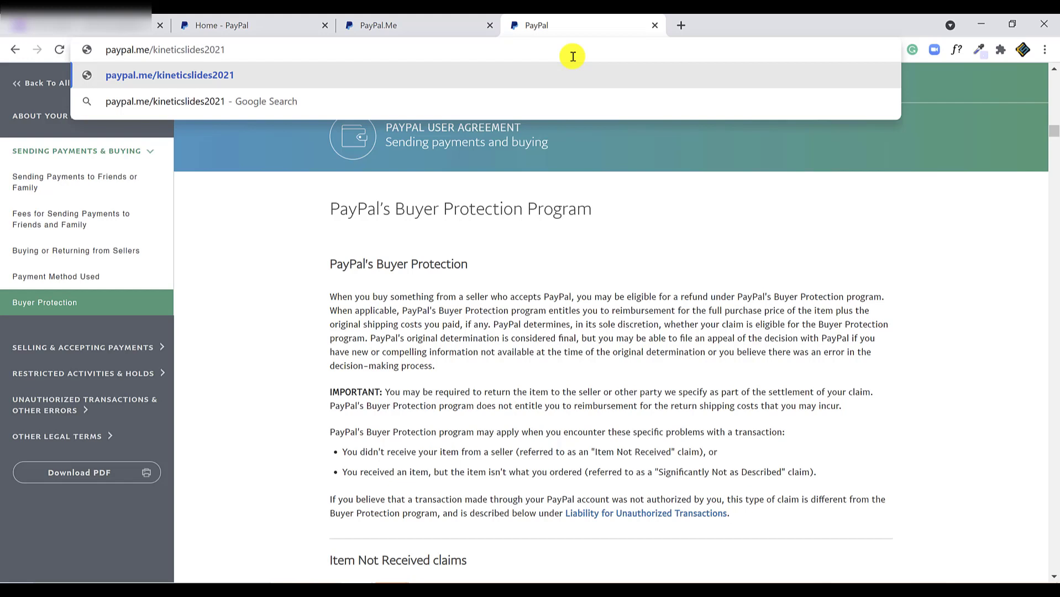
key(Return)
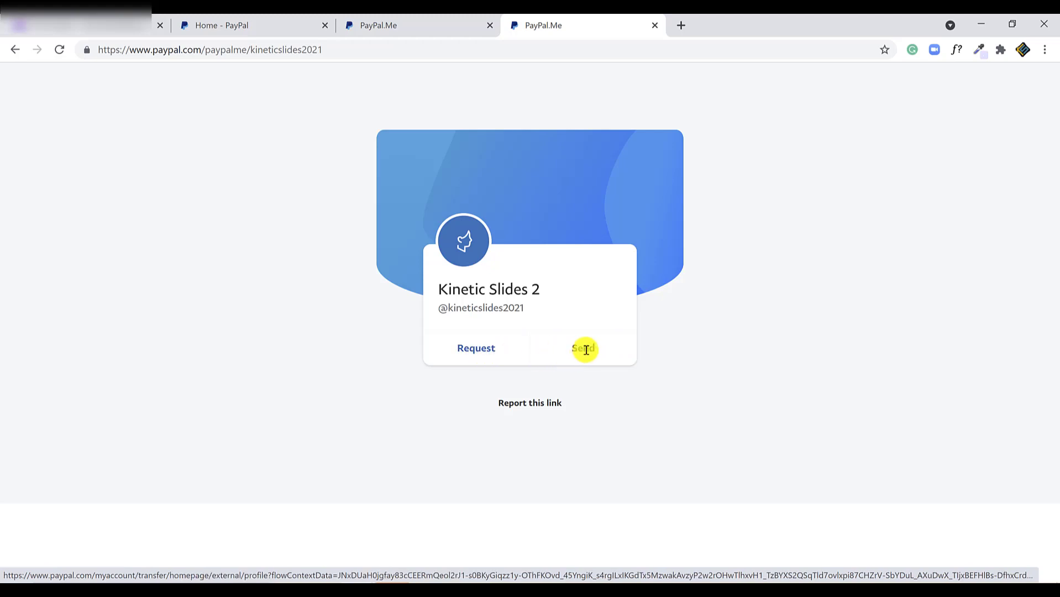
click(348, 51)
click(346, 51)
drag(366, 49, 208, 51)
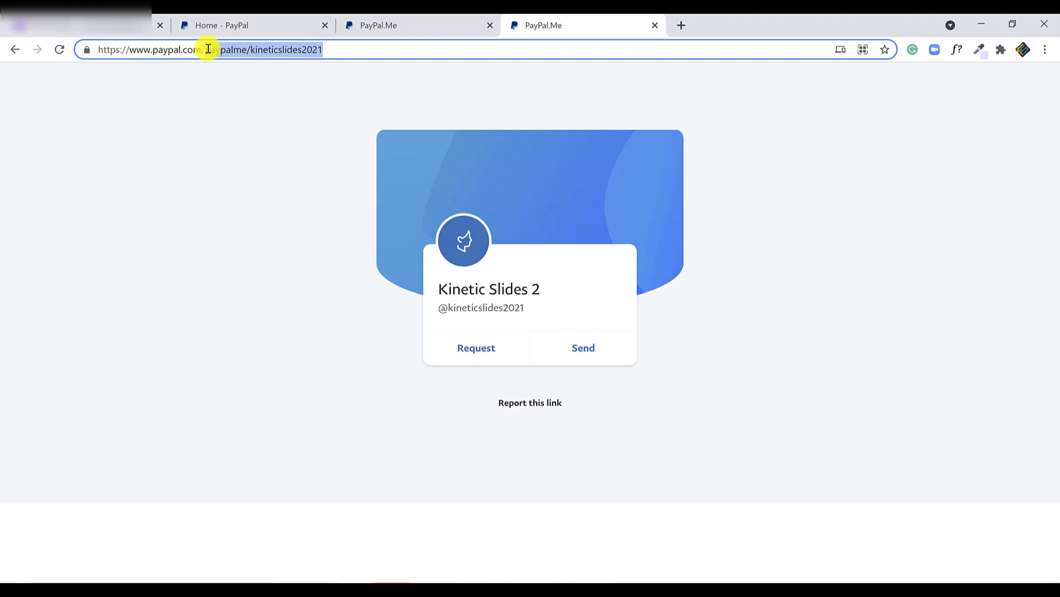
click(654, 25)
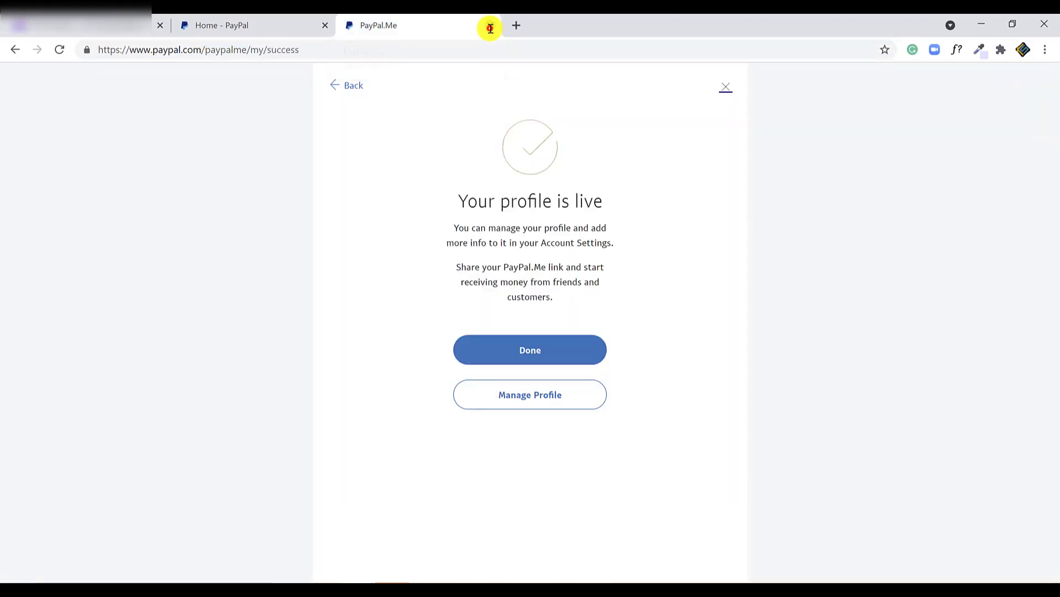
- Close the PayPal.Me setup page, open PayPal Checkout in a new tab, then close it
click(491, 25)
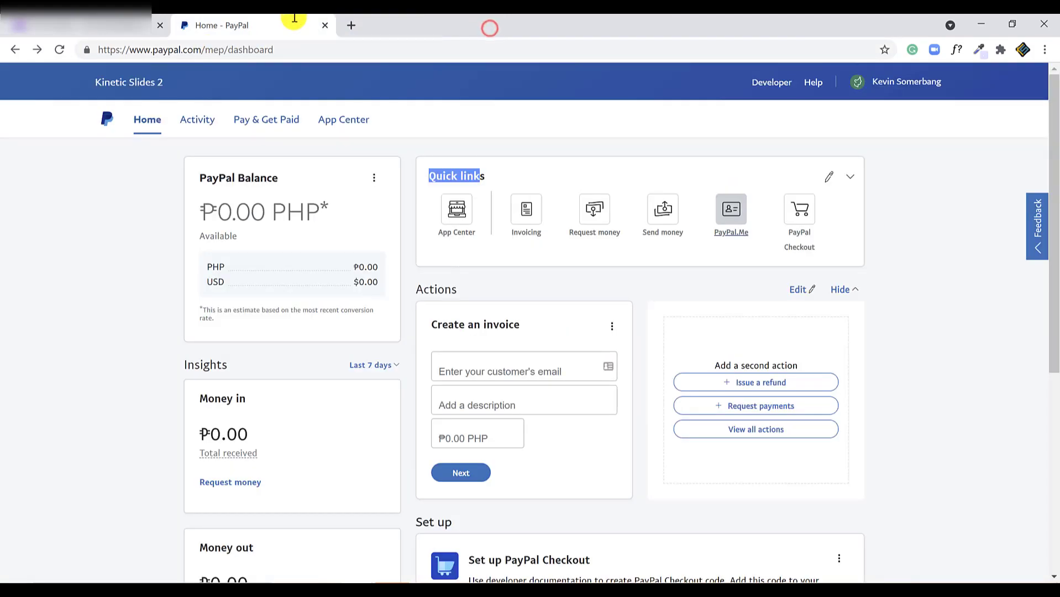
right_click(812, 214)
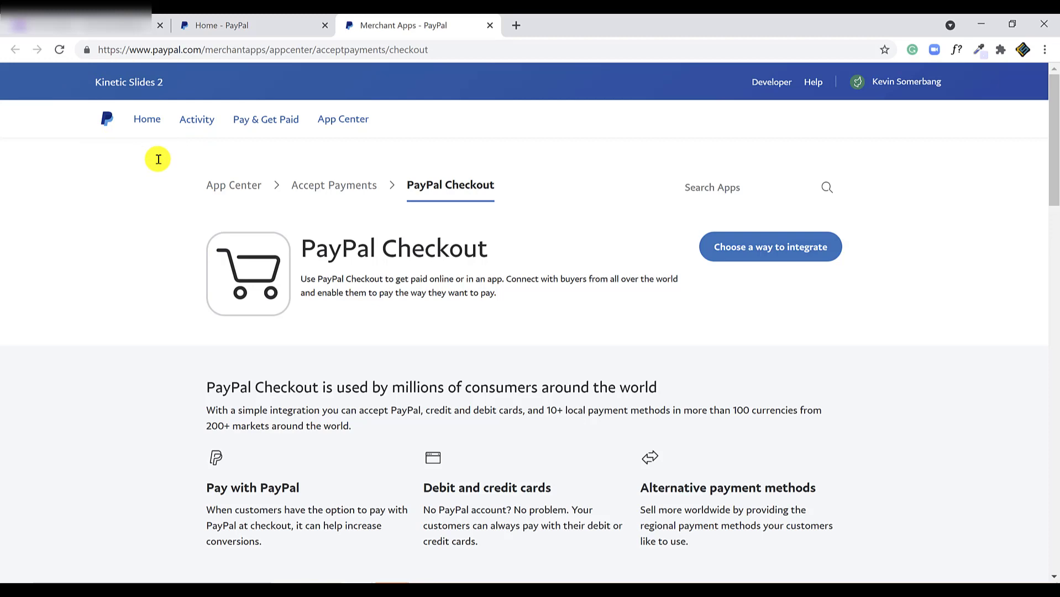
click(489, 25)
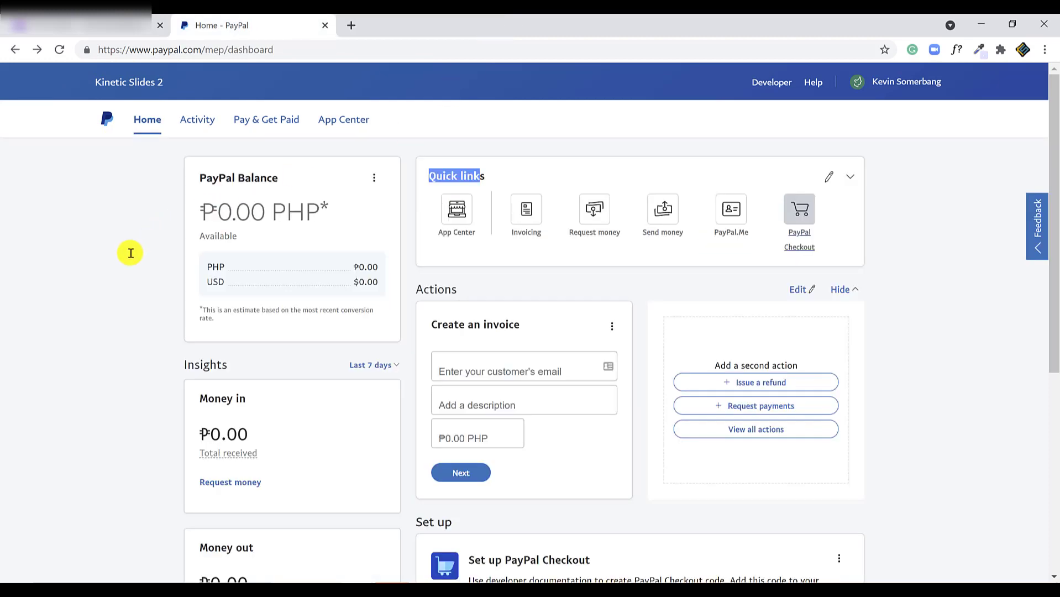
- Fill in the invoice customer from the saved email suggestions
scroll(130, 253, down, 3)
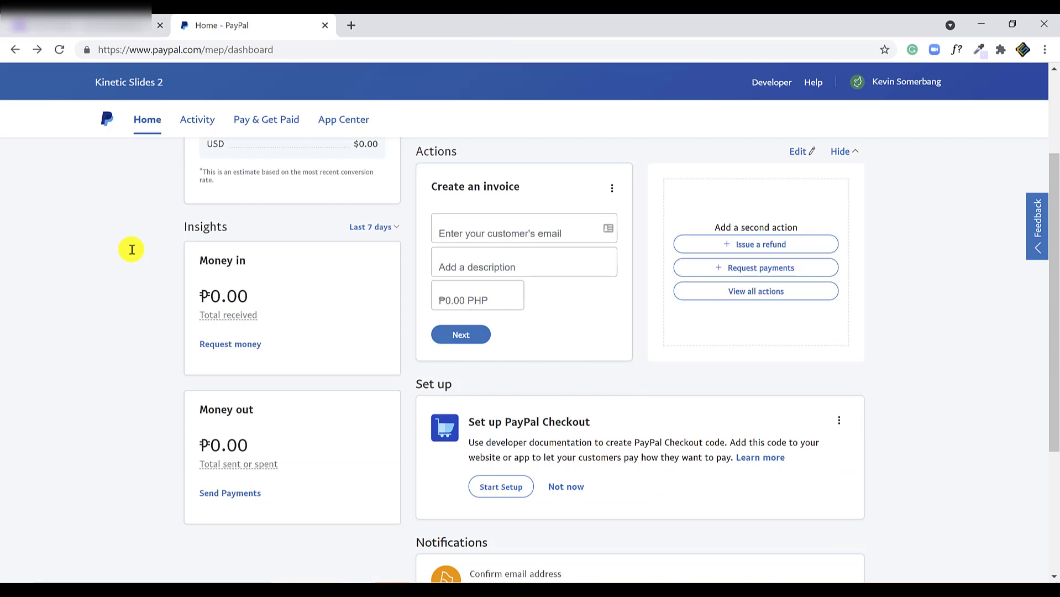
drag(244, 296, 196, 296)
click(154, 280)
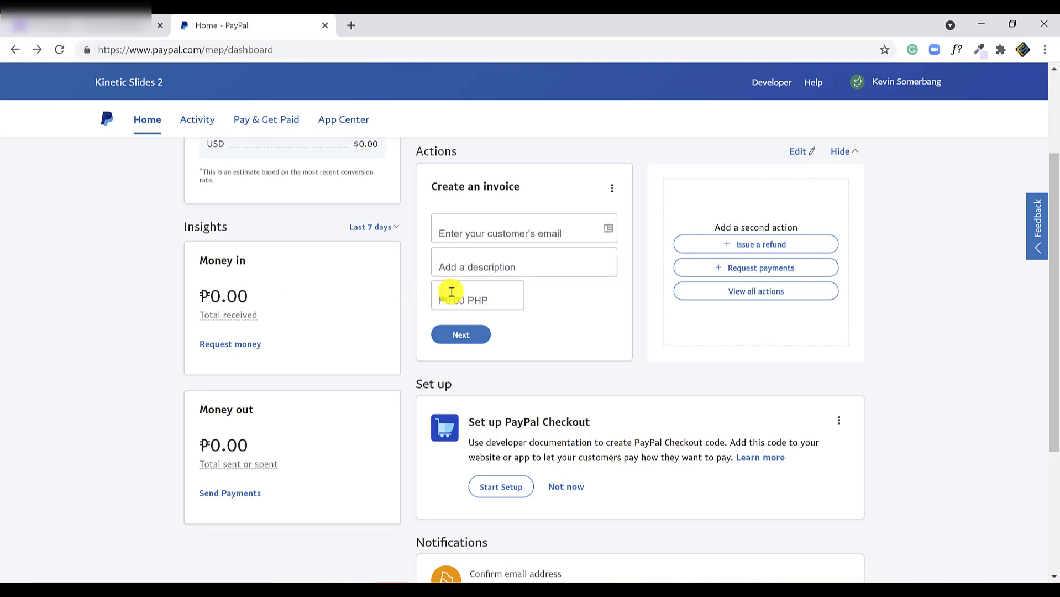
scroll(517, 312, up, 3)
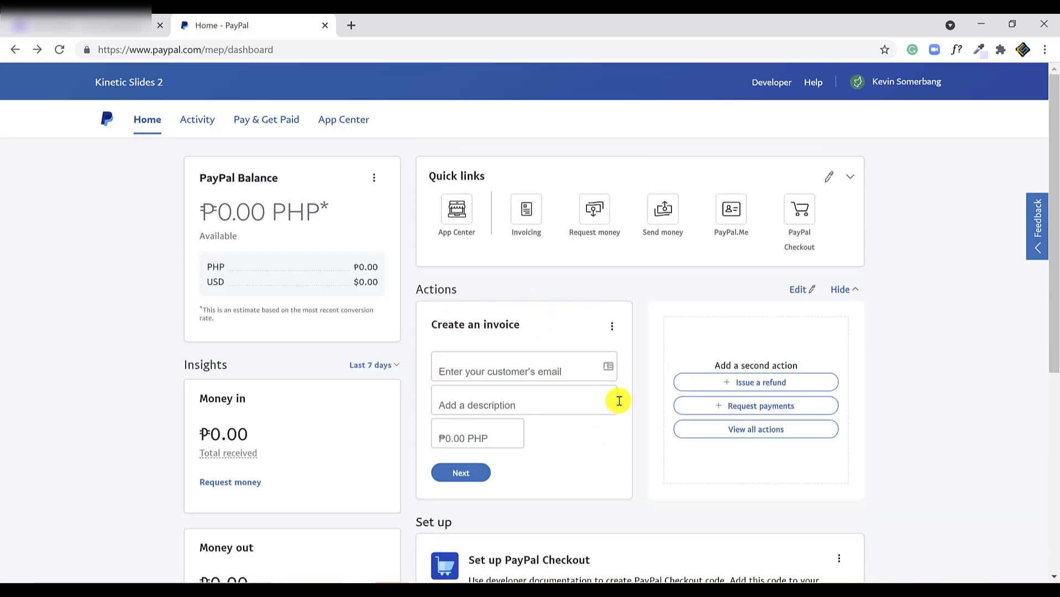
click(508, 370)
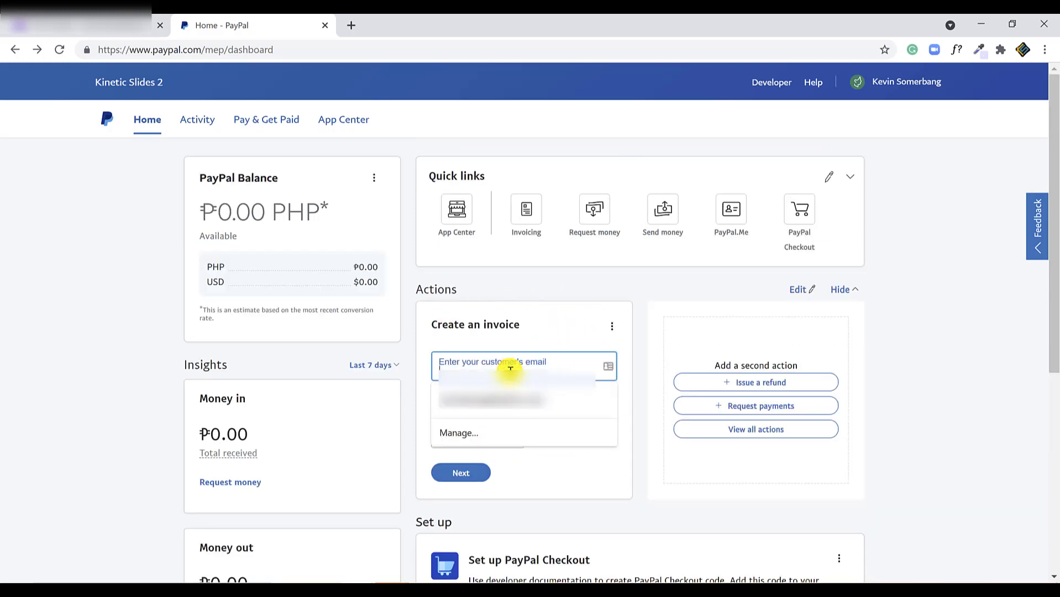
click(496, 399)
click(495, 399)
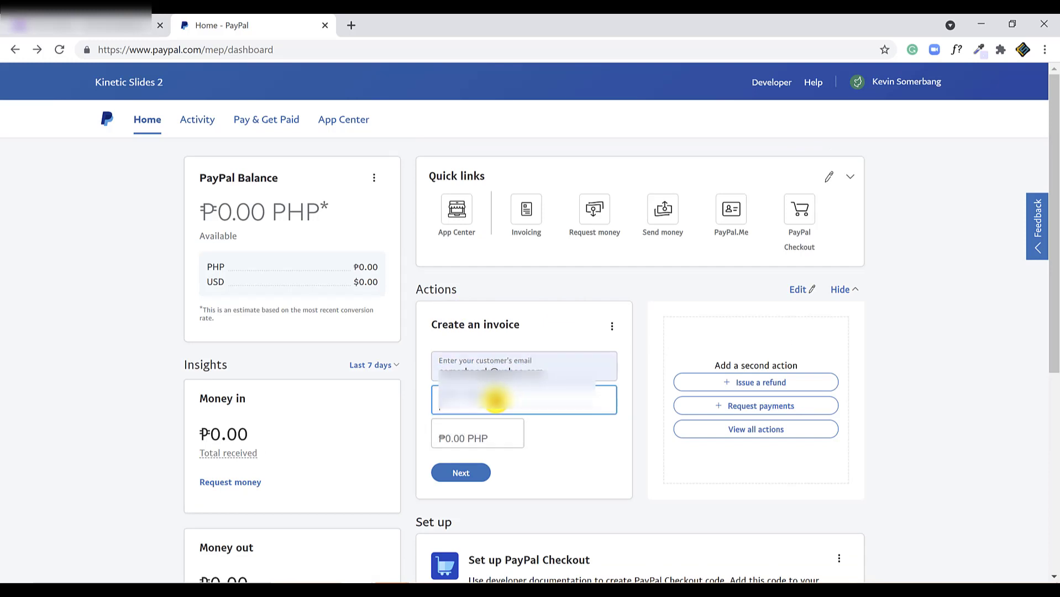
- Replace the description with 'PowerPoint Service' and set the amount to 10000
key(ctrl+a)
key(BackSpace)
text(Pow)
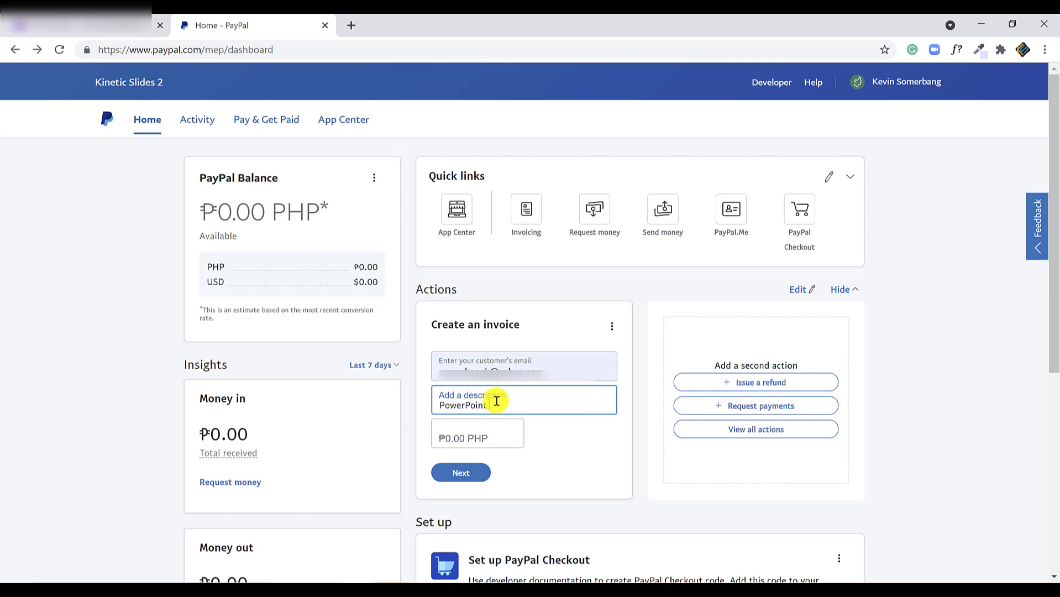
text(Service)
click(490, 440)
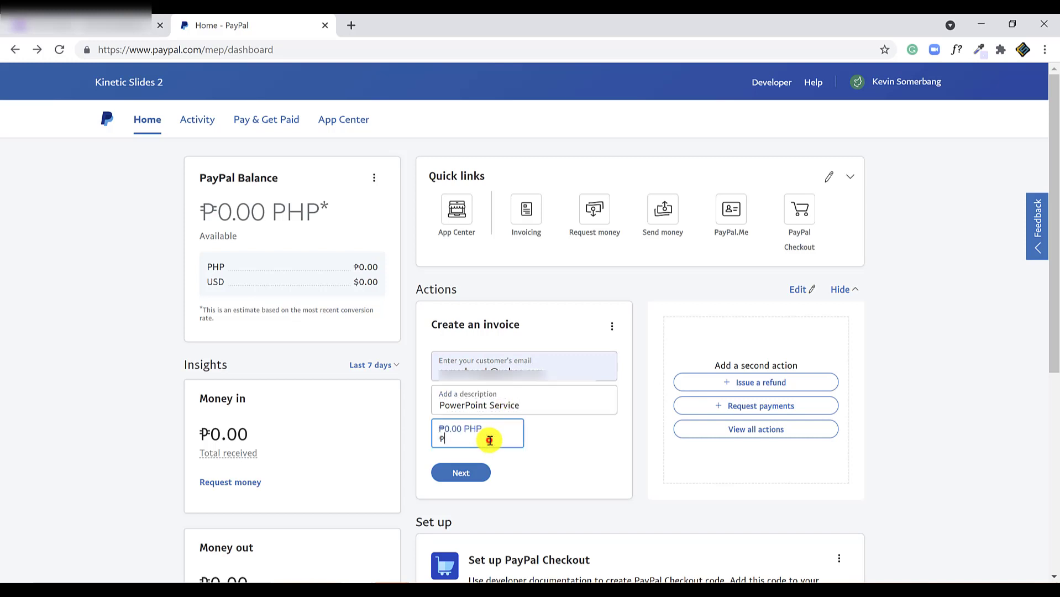
text(100000)
- In the full editor for invoice #0001, add the customer's Cc email address
click(473, 472)
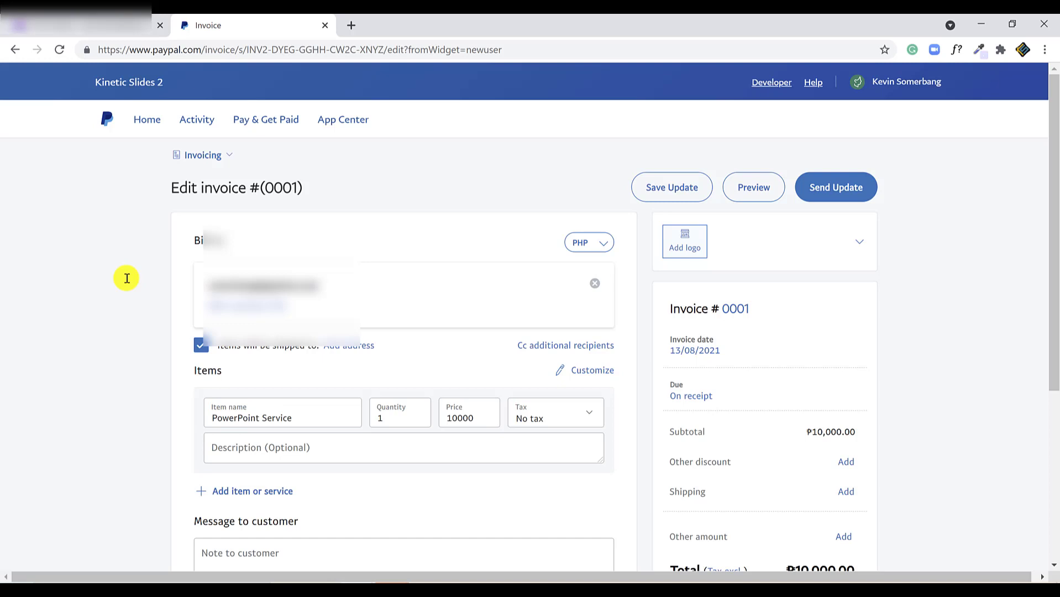
drag(265, 189, 291, 188)
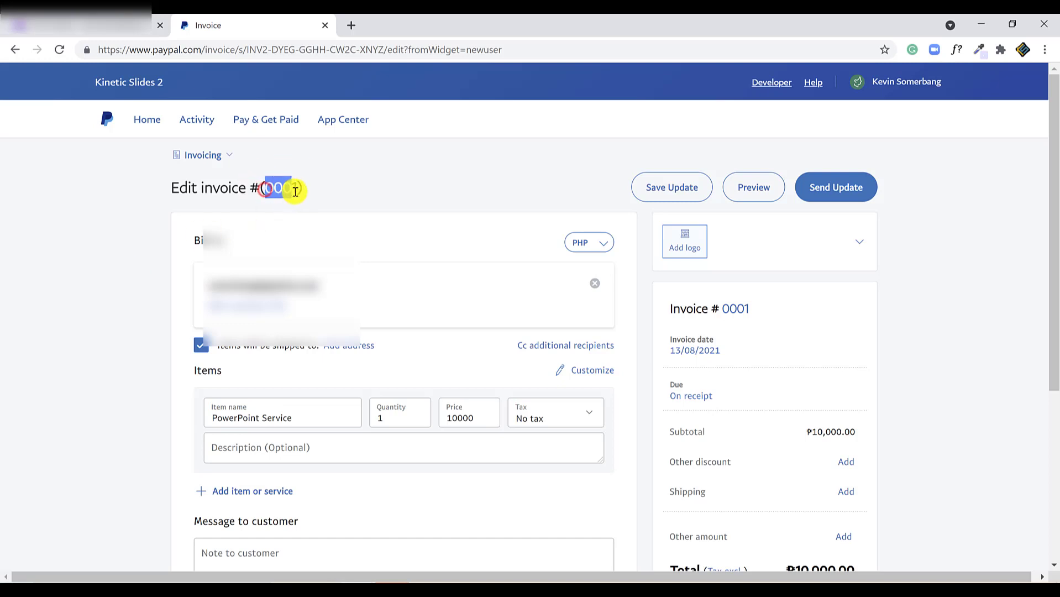
click(296, 190)
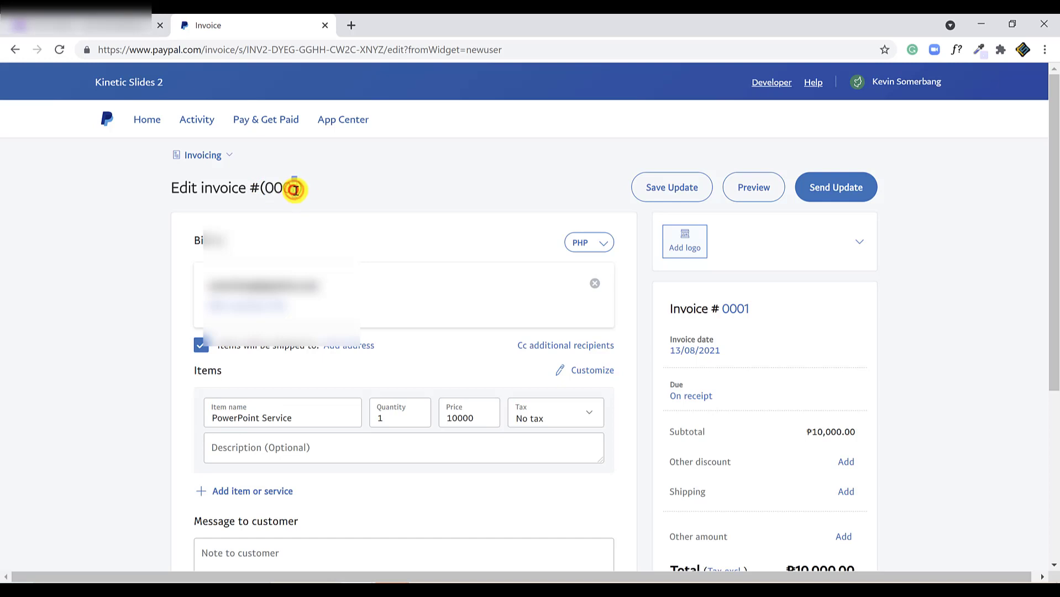
scroll(404, 231, down, 2)
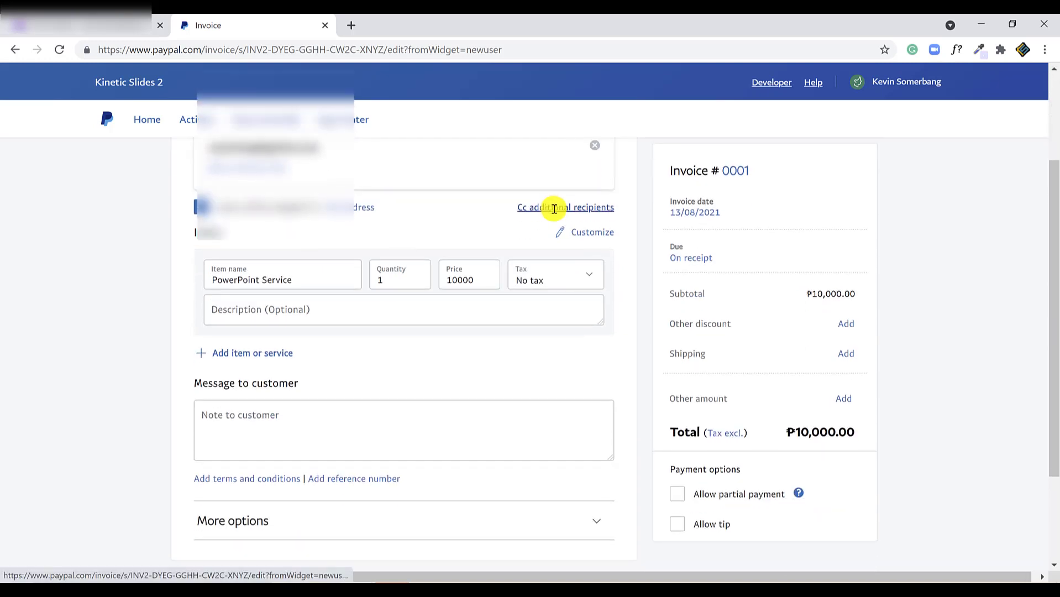
click(554, 208)
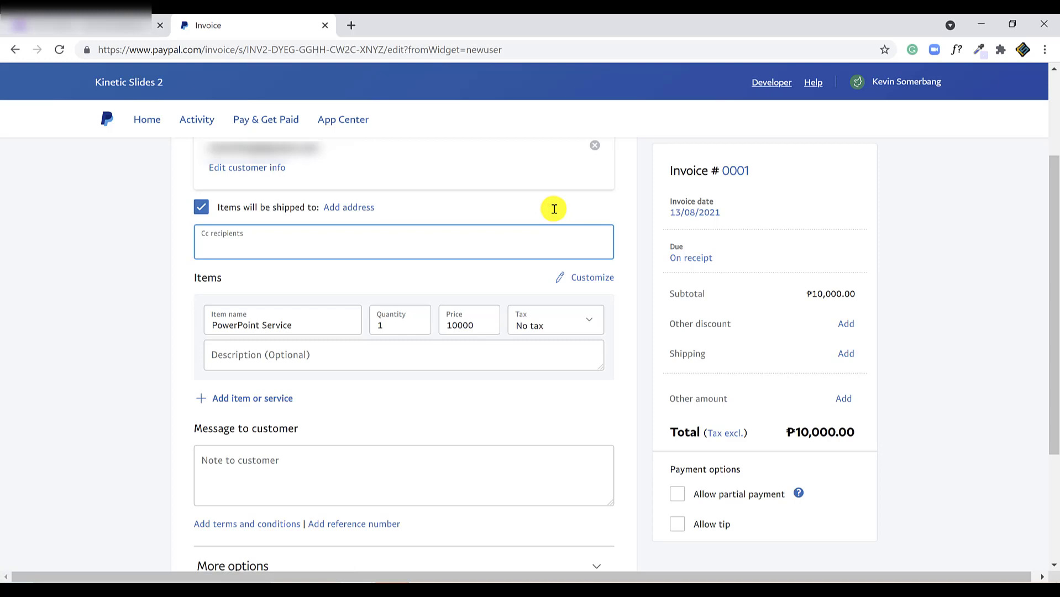
key(Return)
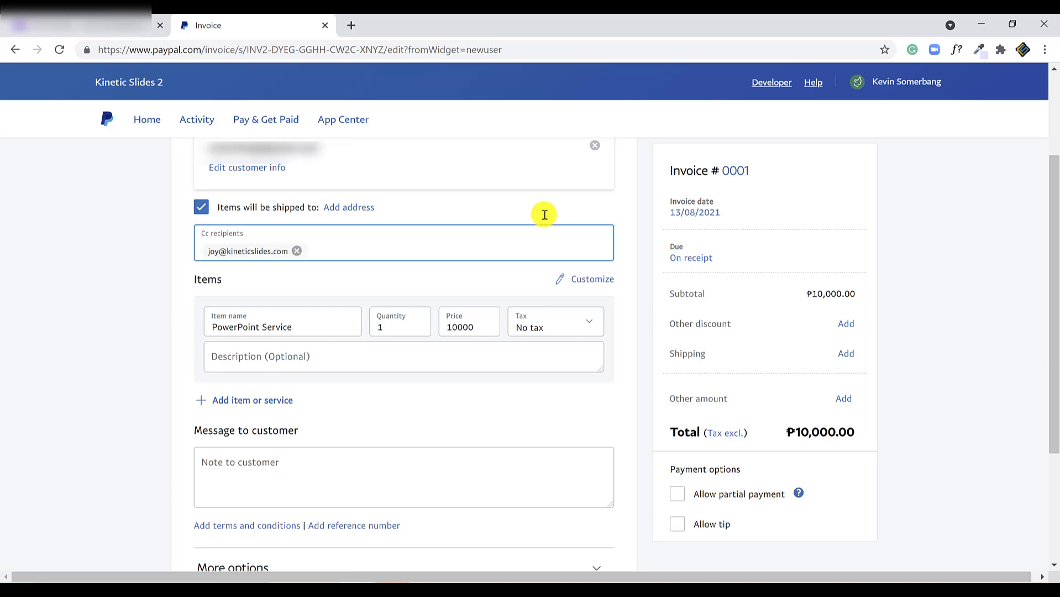
- Type the item description '20 slide deck, 7 days standard lead time', fixing typos
click(286, 357)
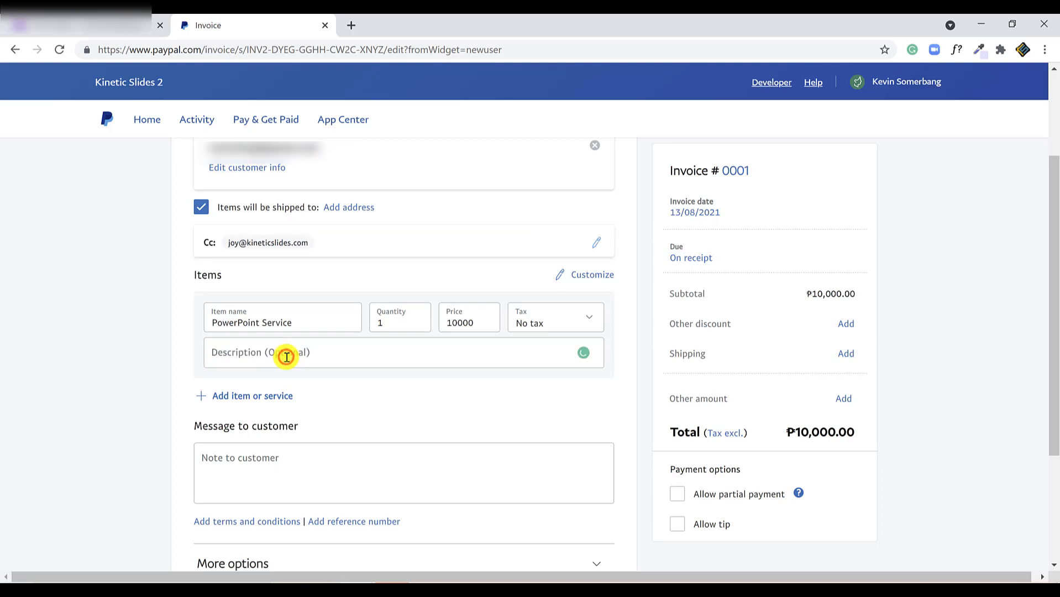
click(286, 357)
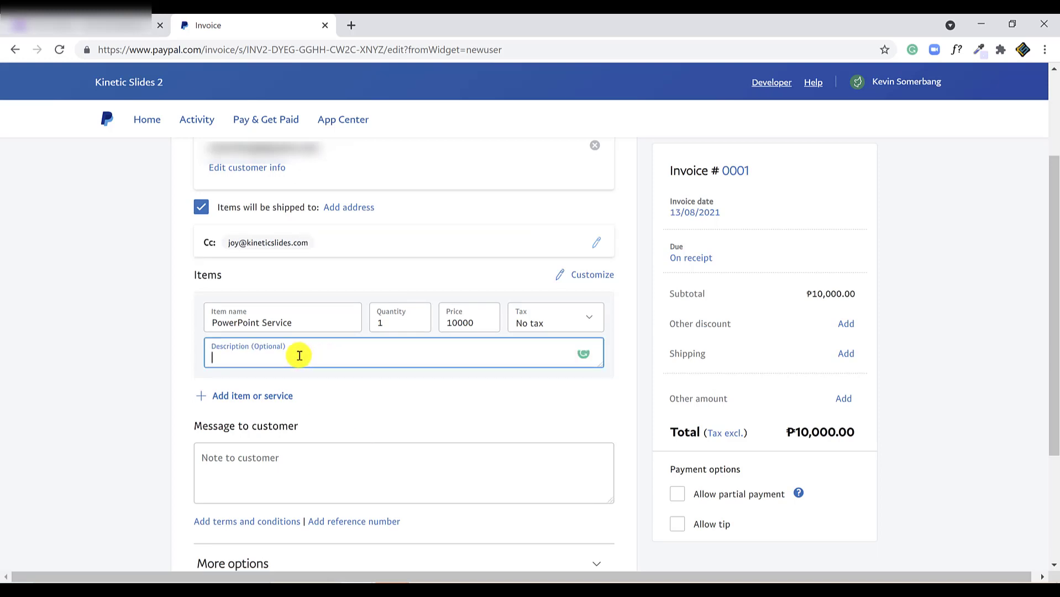
text(20 deck)
text(ide deck,)
text( 7 days)
text( standard leaad)
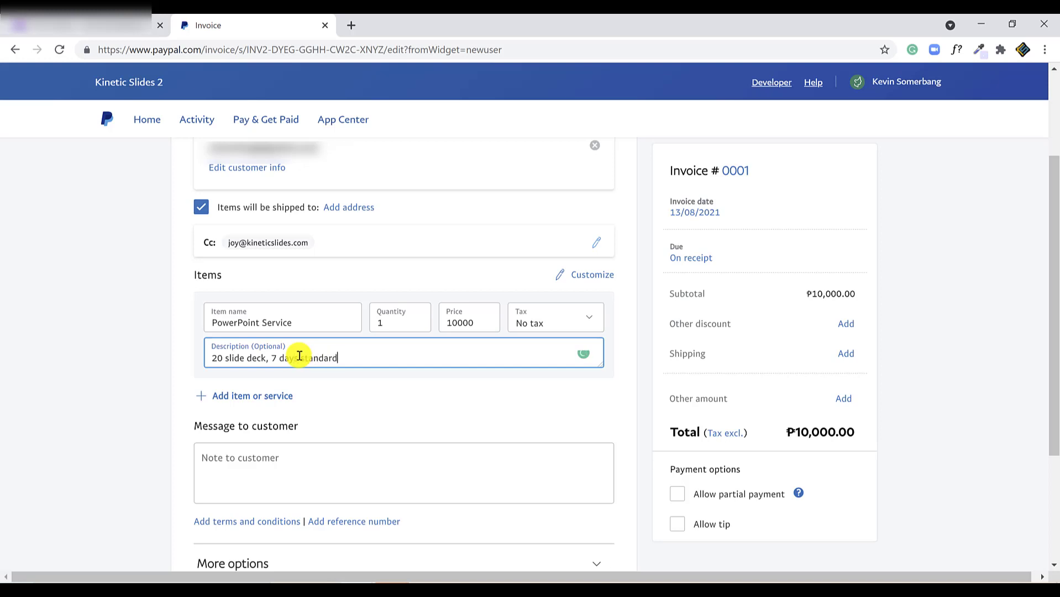
key(BackSpace)
key(BackSpace)
- Finish the item description ending 'lead time' and add a second item row
text(d time)
click(201, 396)
scroll(128, 320, down, 3)
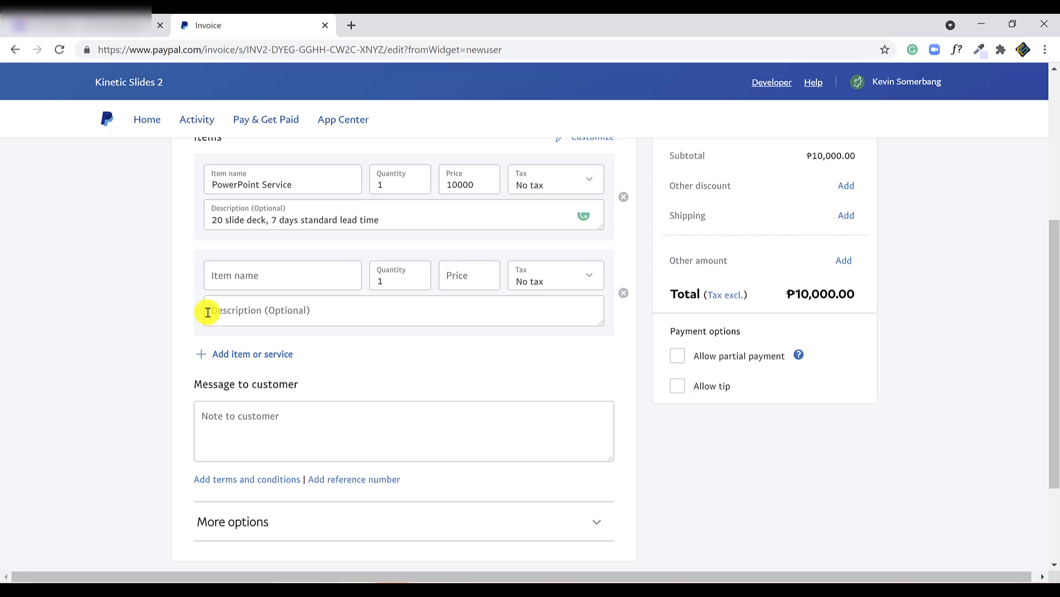
drag(478, 185, 449, 184)
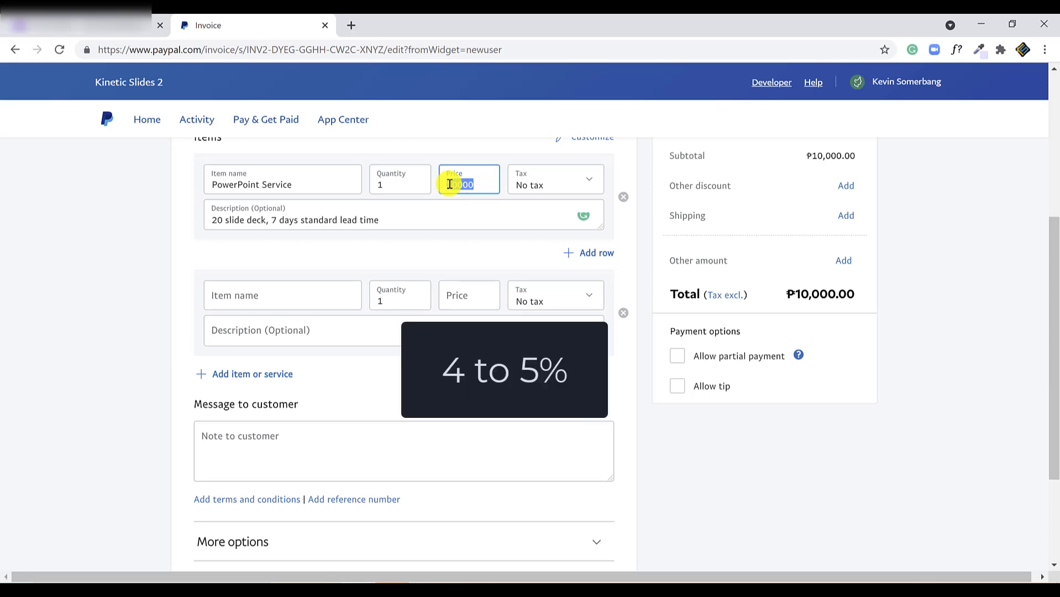
click(918, 203)
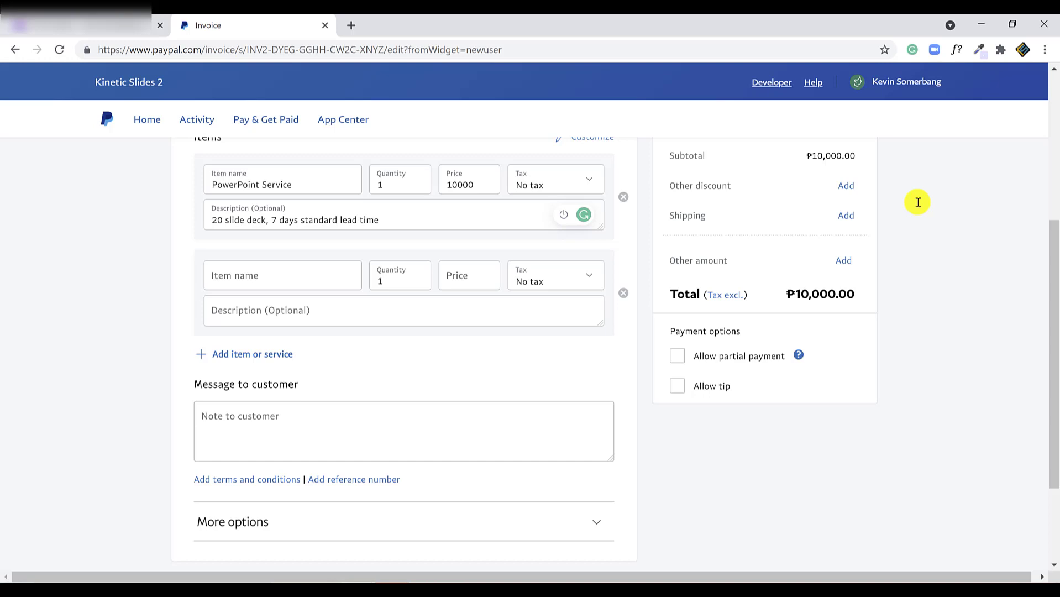
click(478, 183)
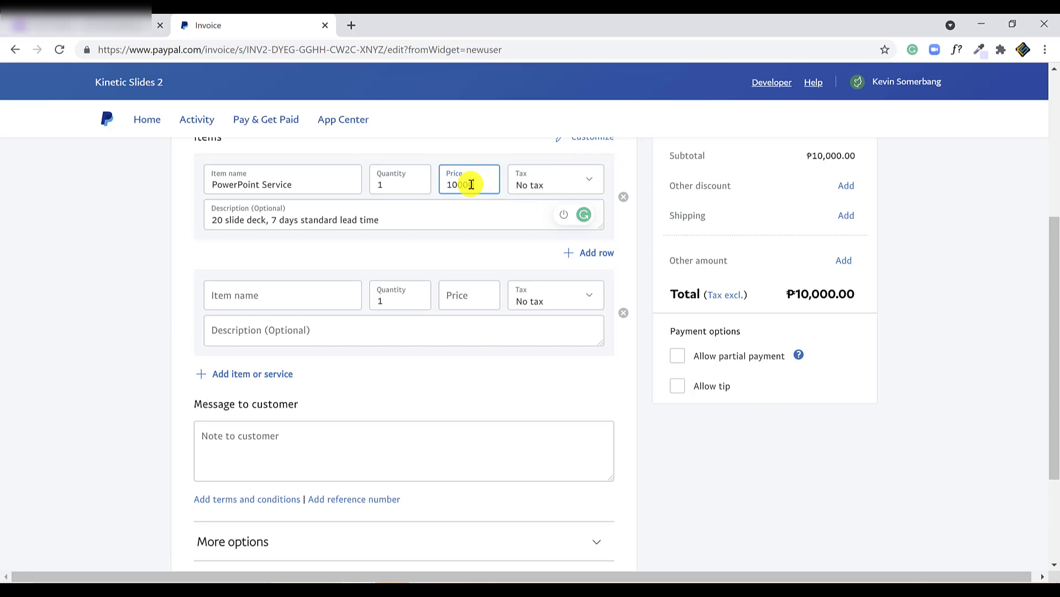
- Name the second item 'Paypal fee (5%)' at price 500 and remove the empty third row
click(249, 299)
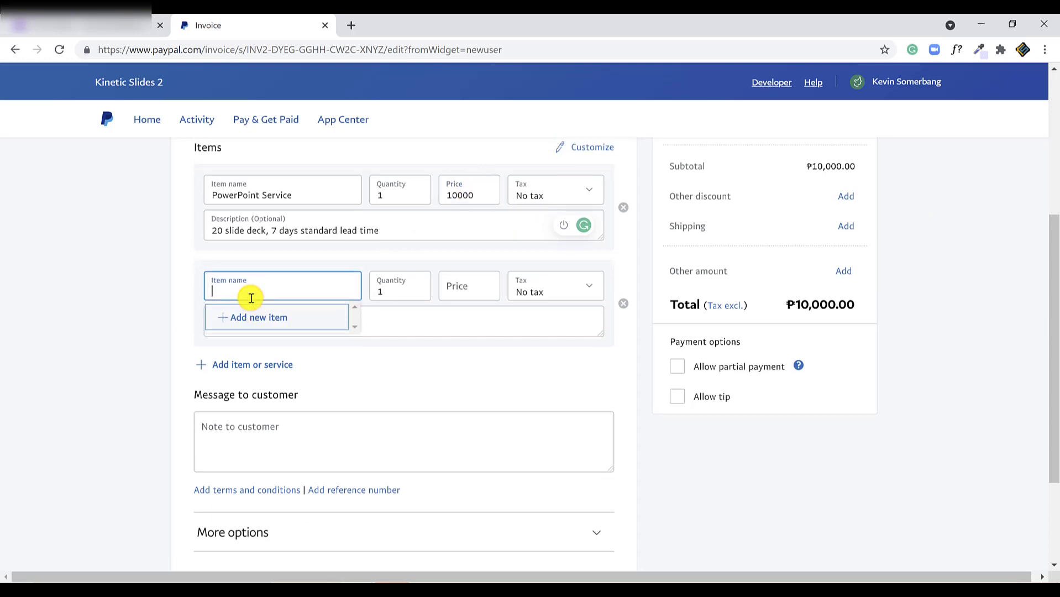
text(Paypal fee (5%))
mouse_move(539, 581)
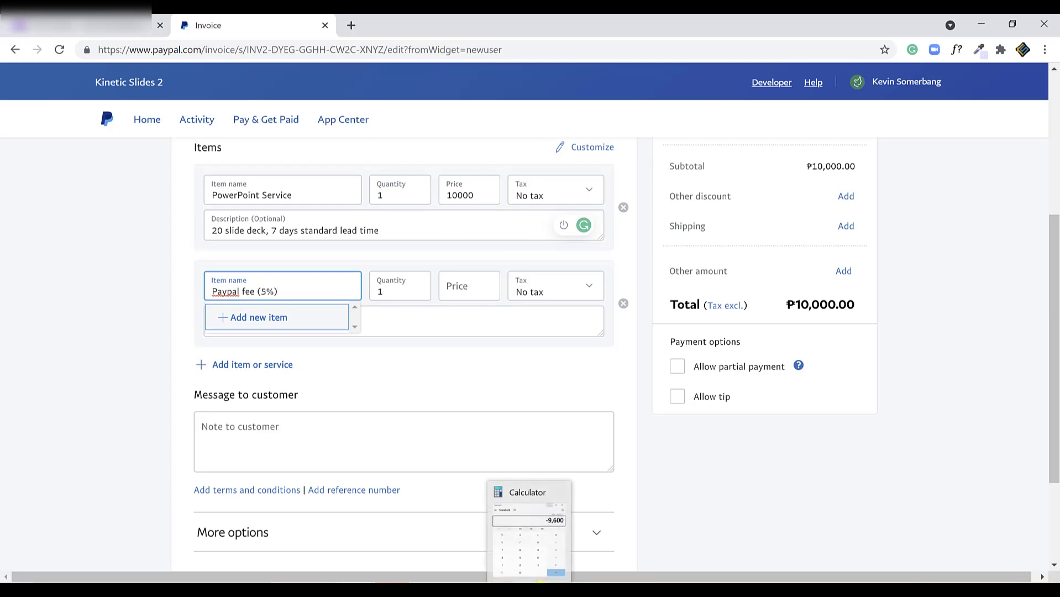
click(467, 288)
text(500)
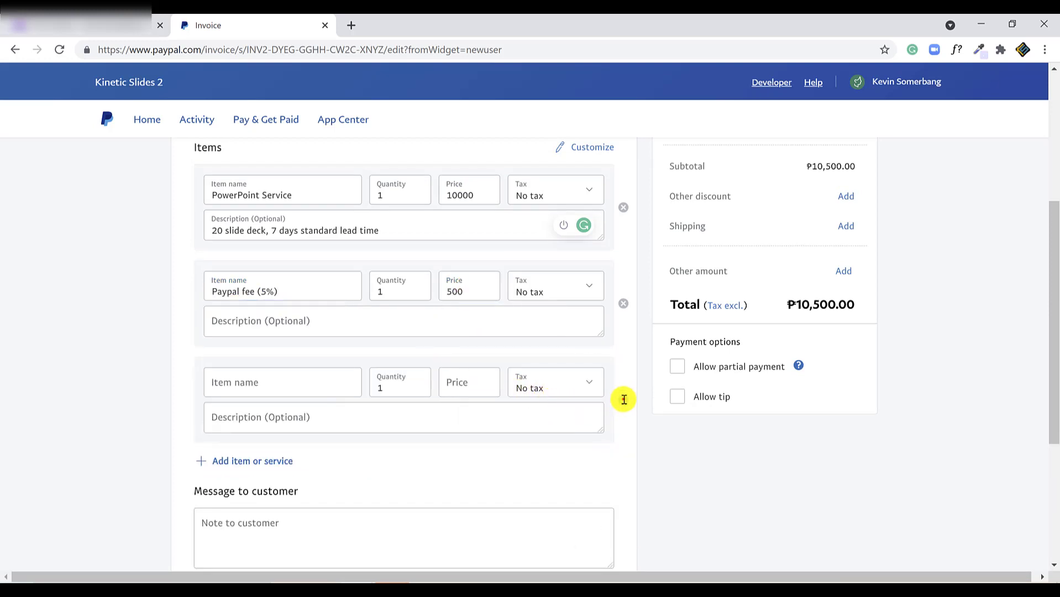
click(624, 399)
- Add the customer note 'Than you for entrusting your design to me!'
scroll(52, 280, down, 2)
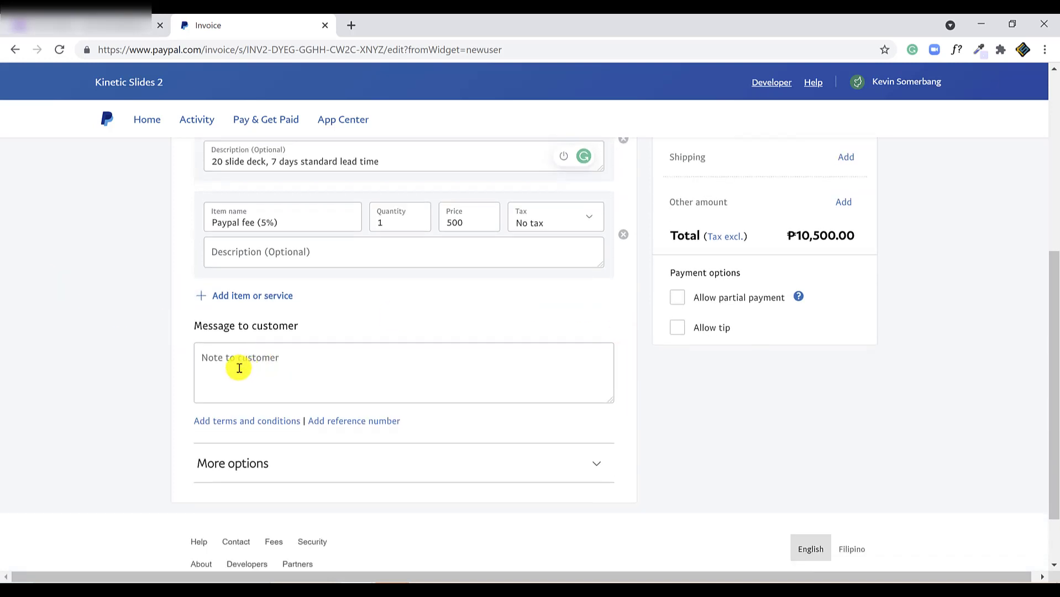
click(240, 368)
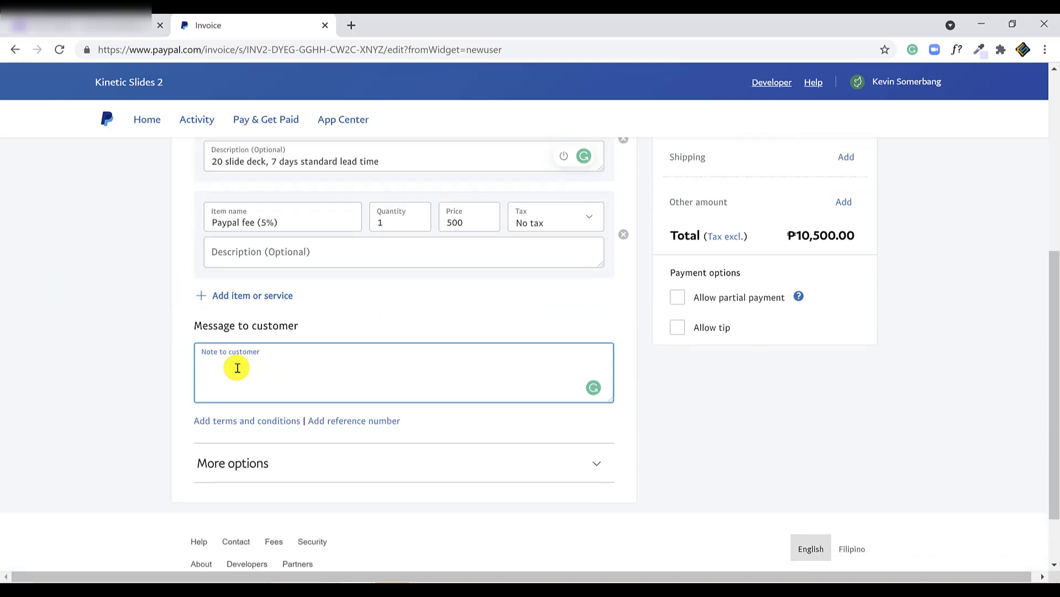
text(Than you for entrusting your design to )
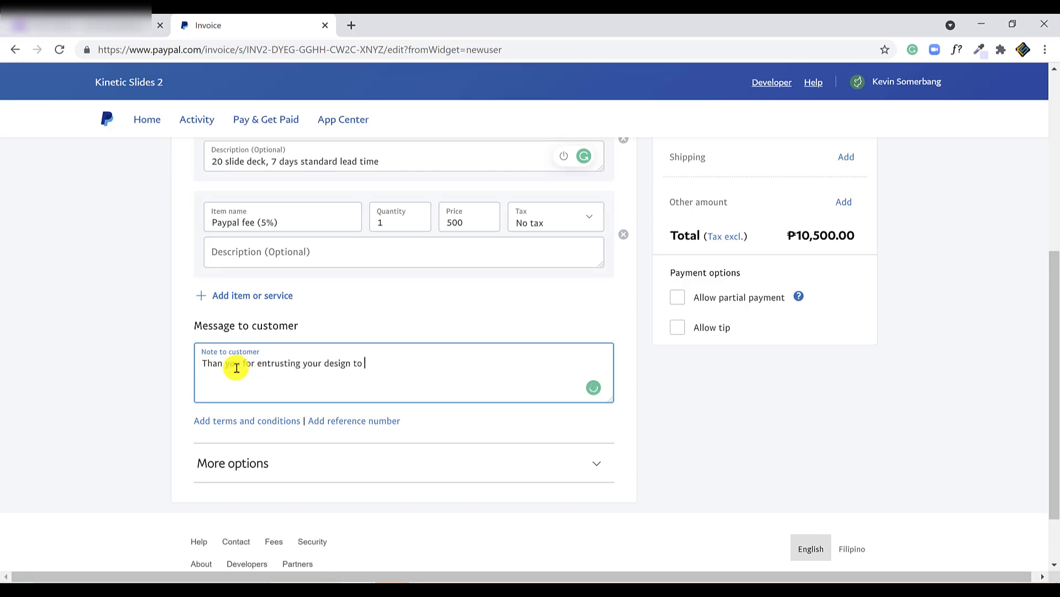
text(me!)
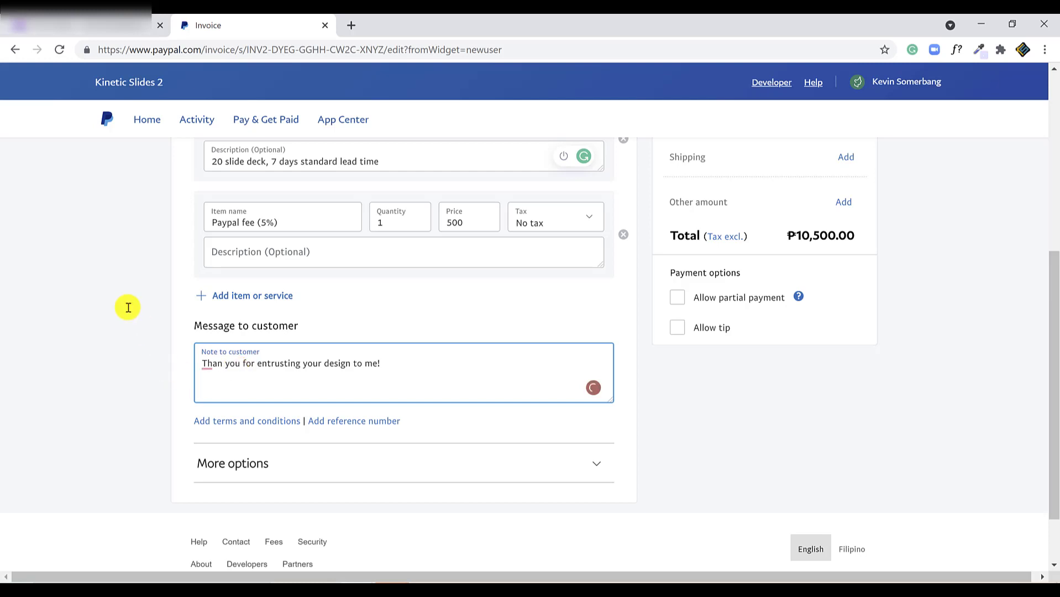
click(127, 303)
- Write the private memo 'Given promo for first time client. Promised free design of social media content.'
scroll(133, 303, down, 2)
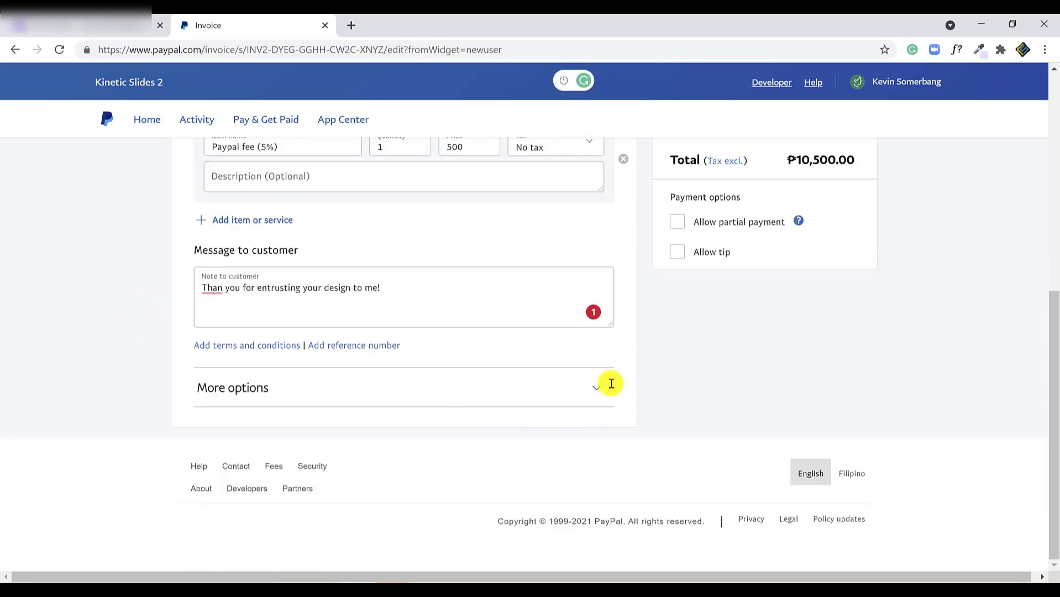
click(596, 387)
scroll(111, 382, down, 3)
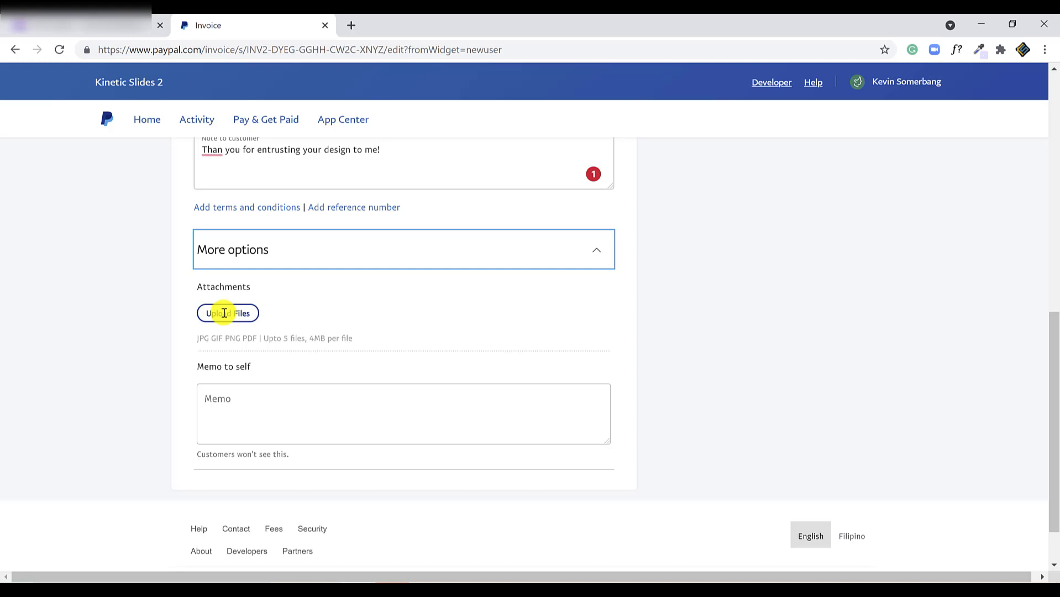
drag(196, 338, 229, 337)
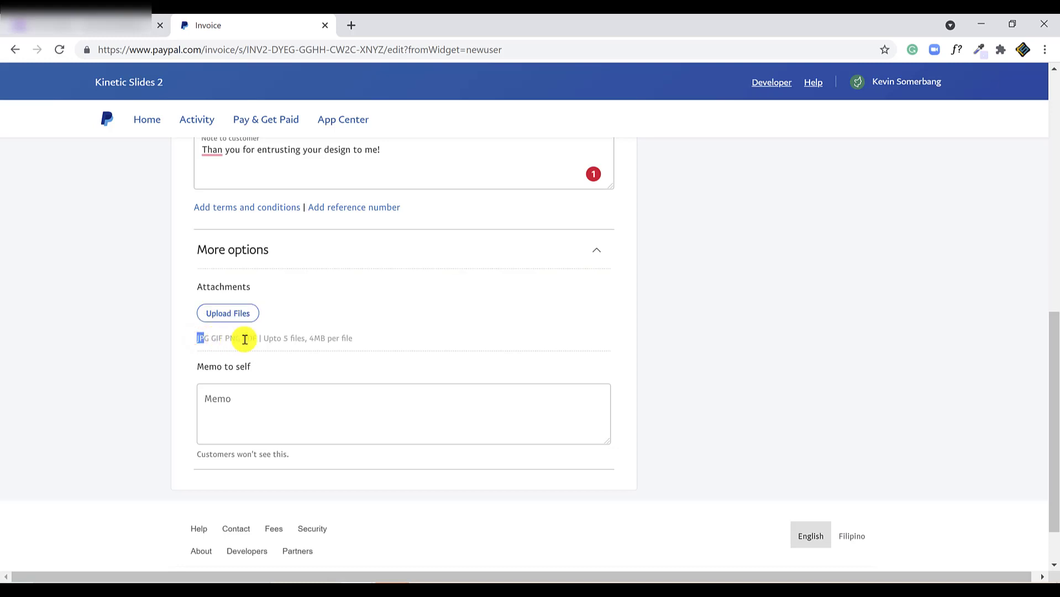
drag(311, 338, 326, 338)
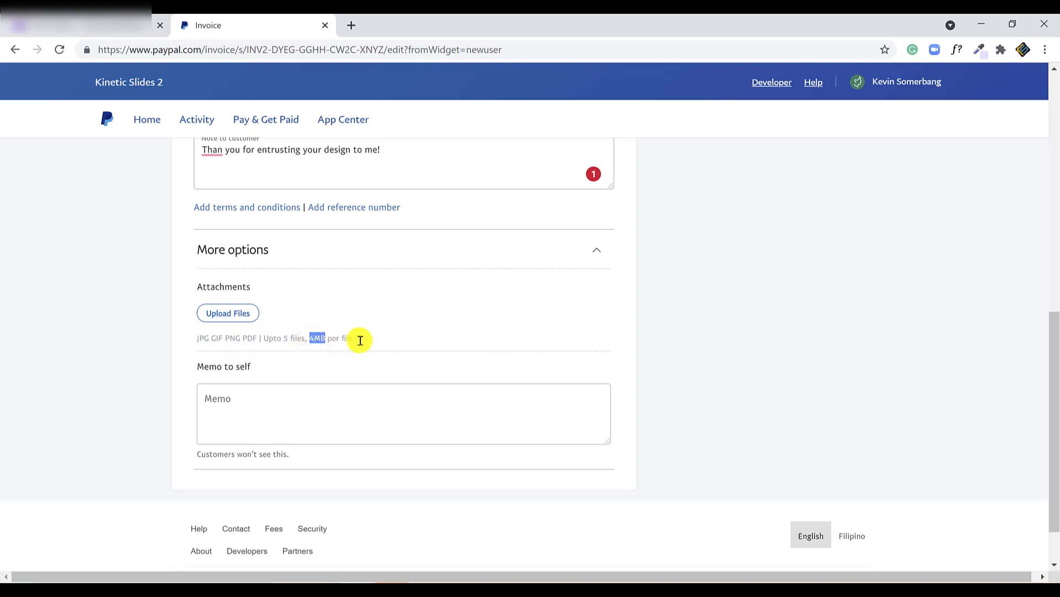
click(254, 399)
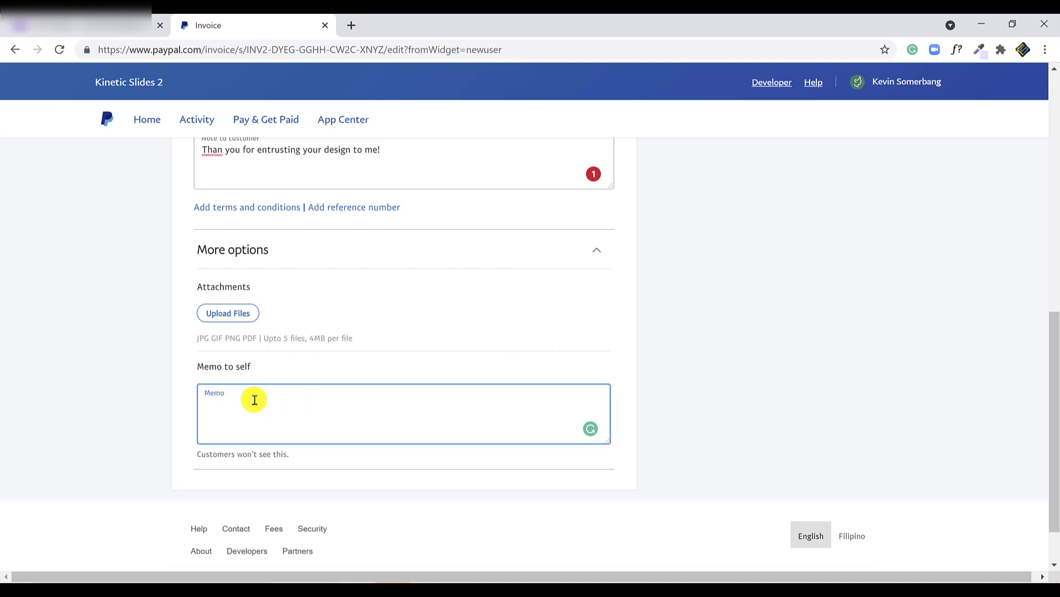
text(Given promo for first time client. )
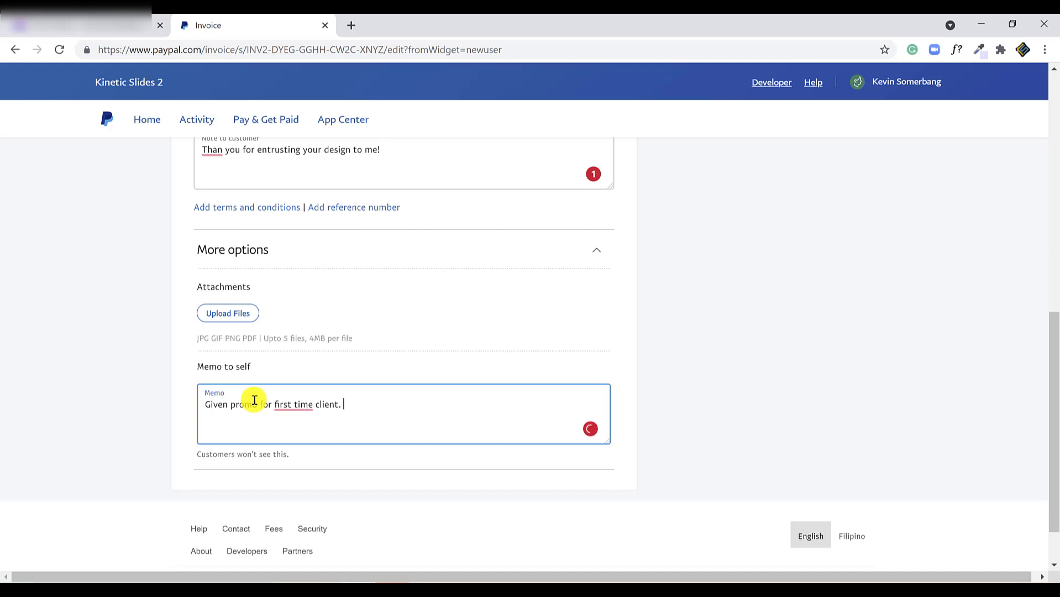
text(Promised free design of so)
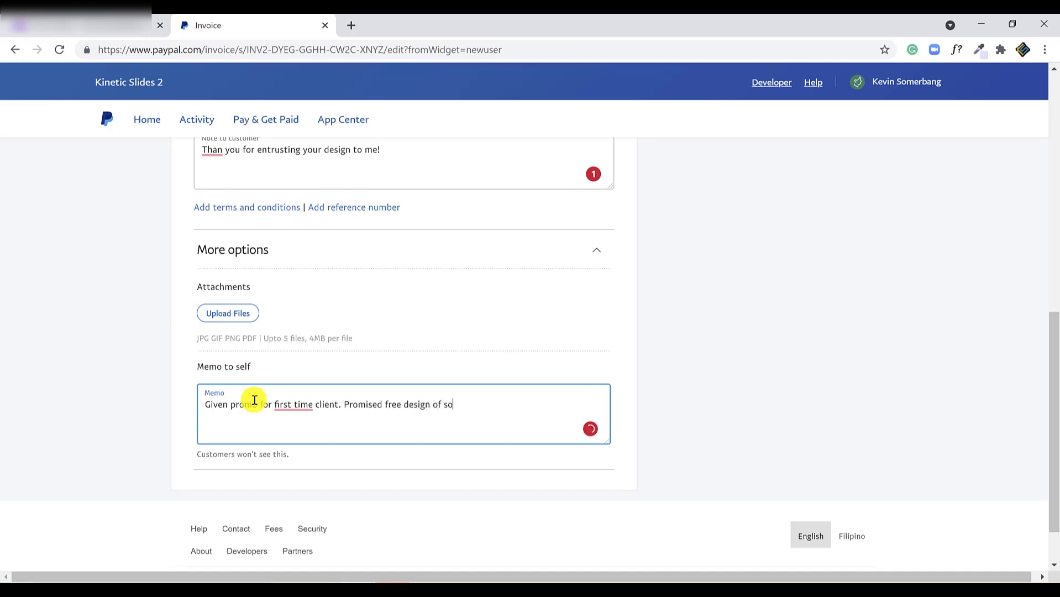
text(cial media content.)
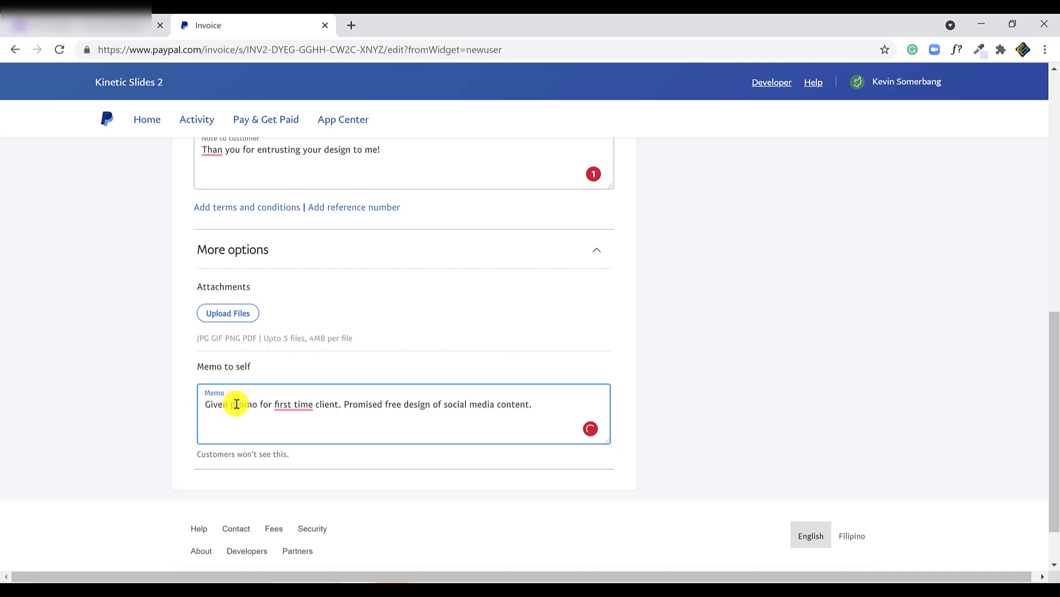
scroll(740, 391, up, 10)
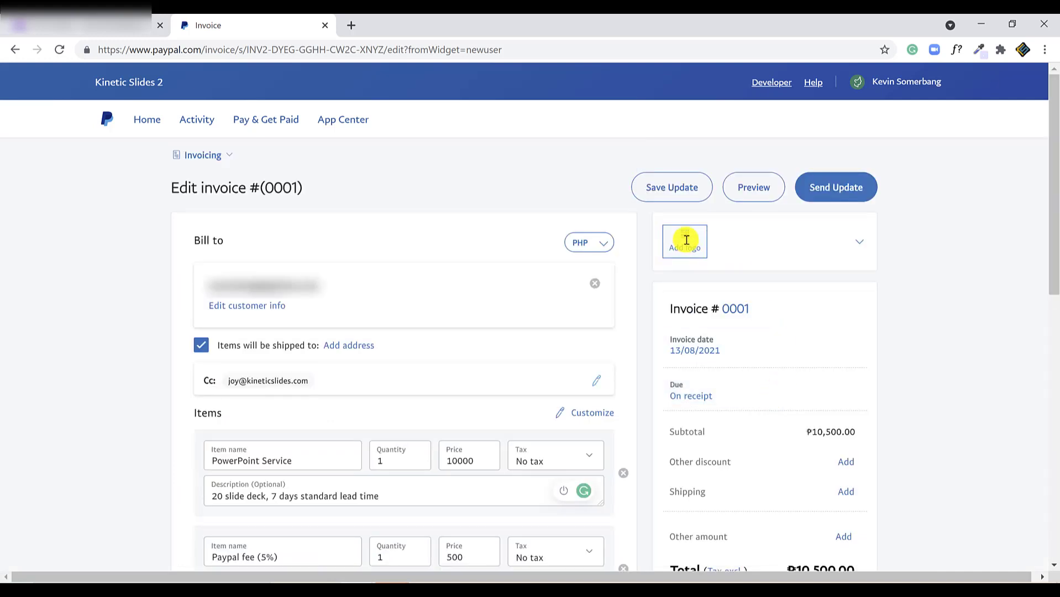
- Upload the funnel image 'download (1)' as the invoice logo
click(686, 240)
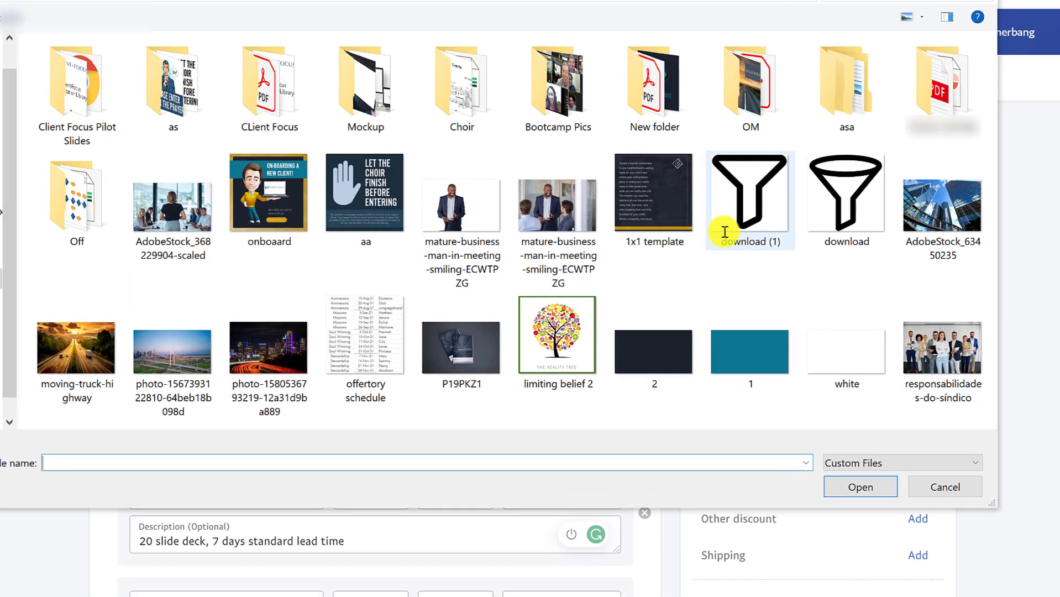
click(724, 232)
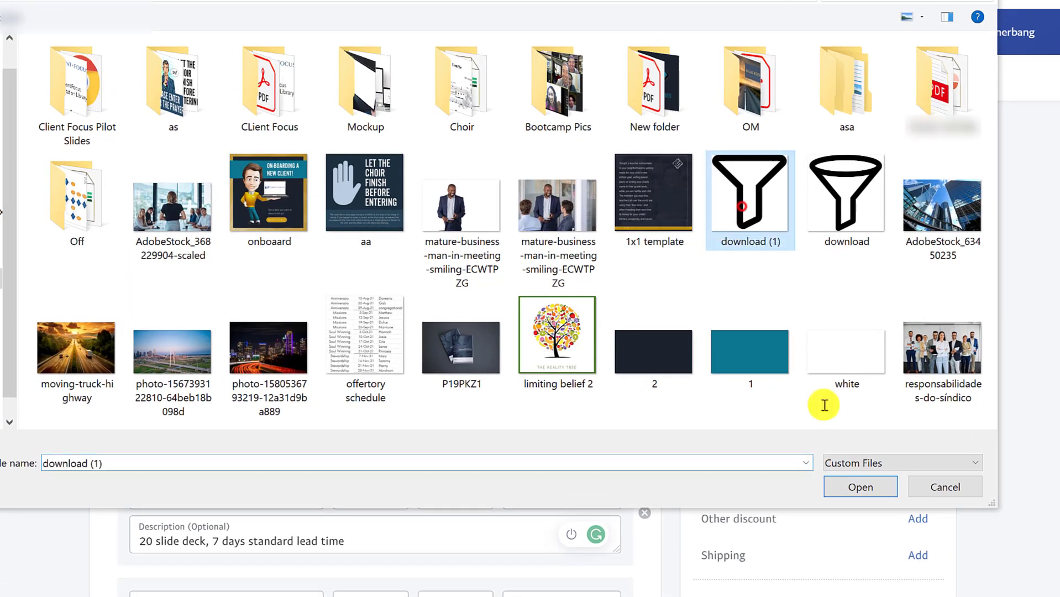
click(848, 485)
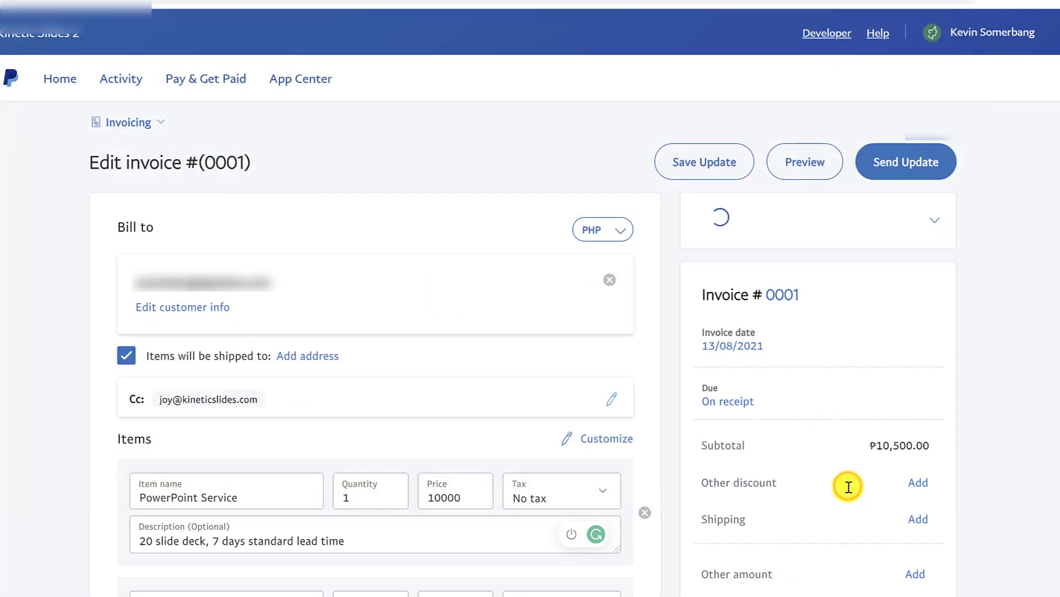
scroll(1052, 335, down, 2)
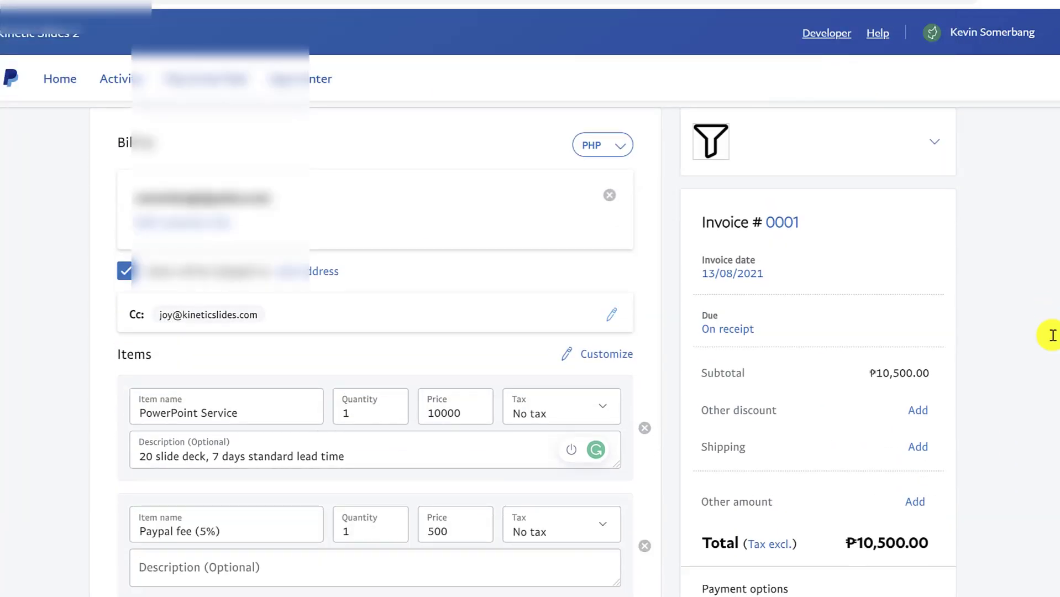
scroll(1052, 335, down, 5)
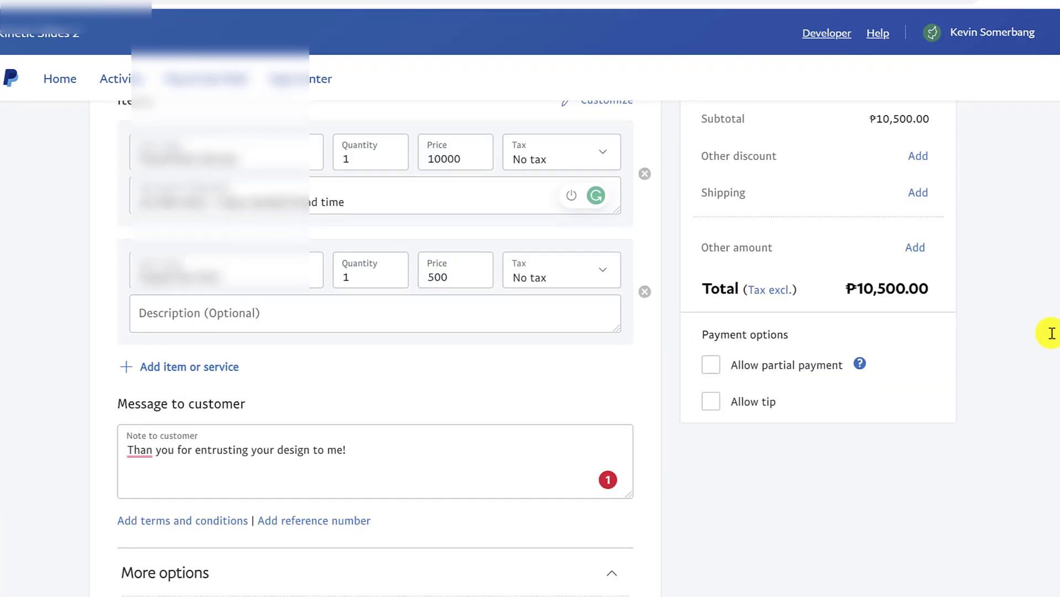
scroll(1027, 363, up, 2)
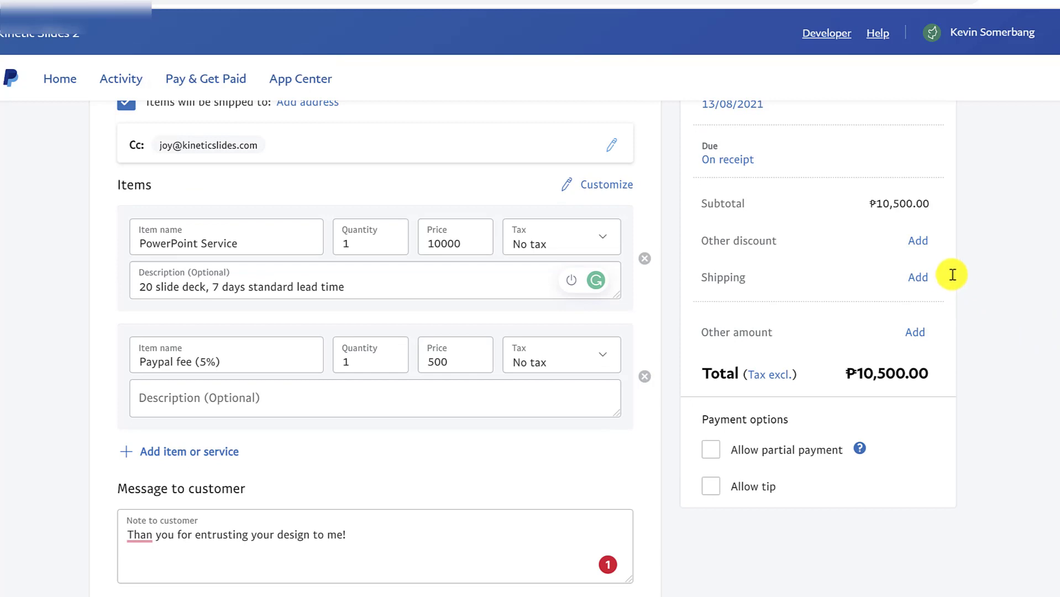
- Add a 15% other discount, taking ₱1,575.00 off for a ₱8,925.00 total
click(922, 242)
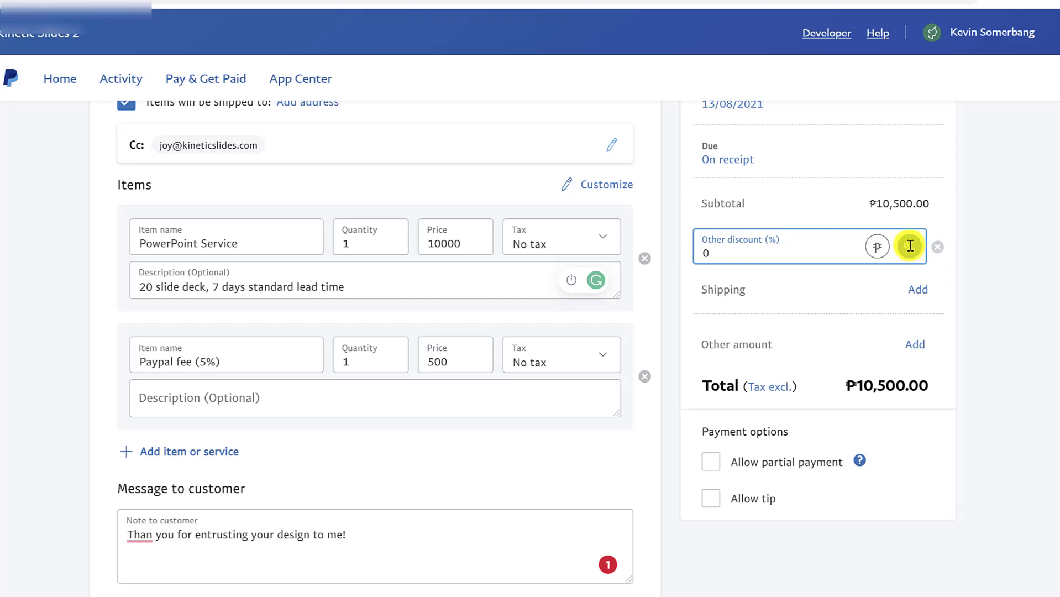
key(BackSpace)
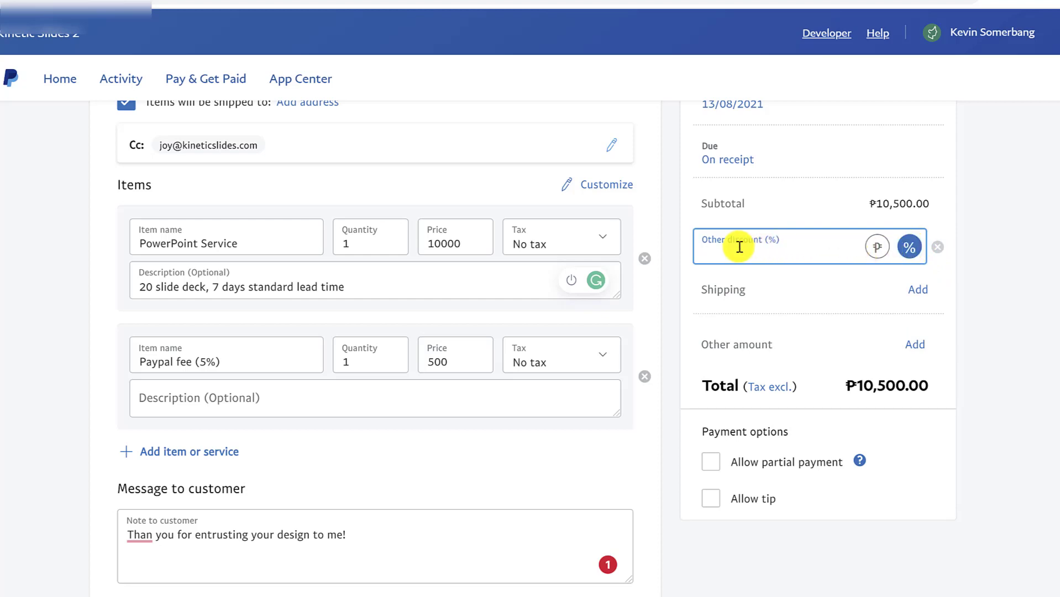
text(15)
click(1016, 303)
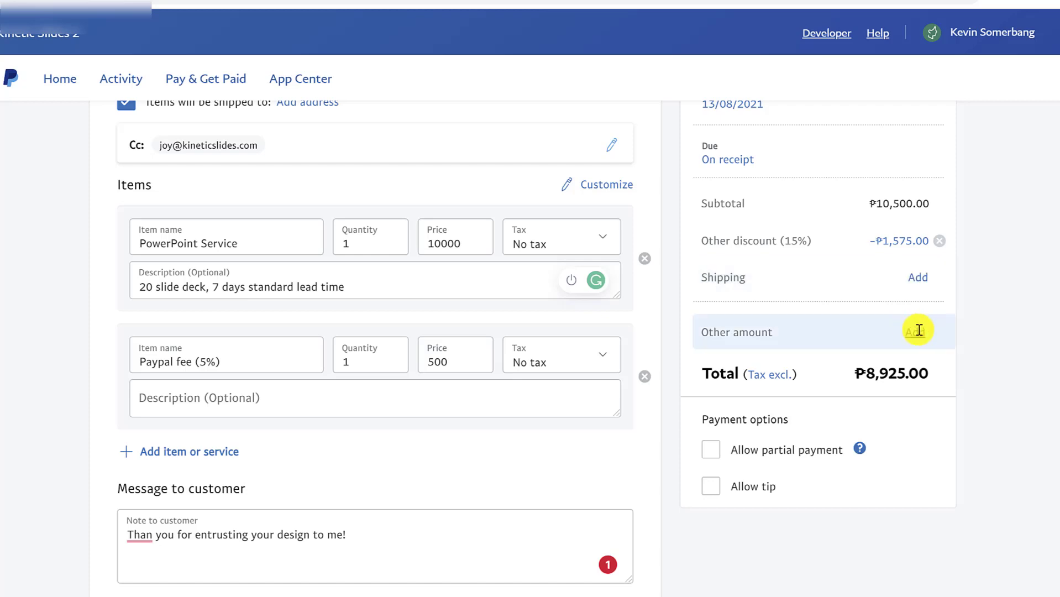
click(999, 356)
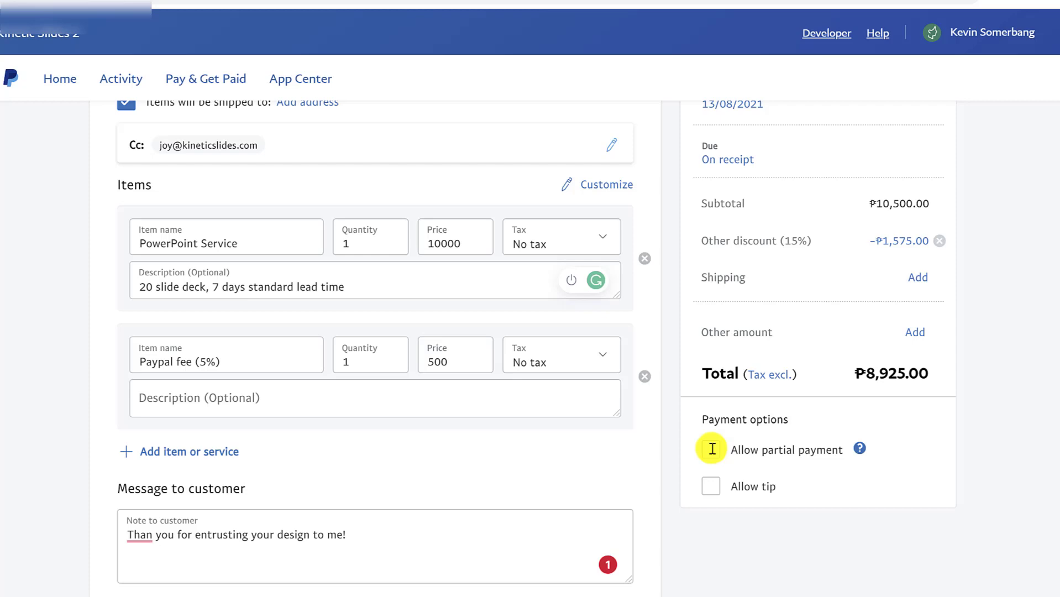
- Enable partial payment with a 4000 minimum due, and enable tips
click(712, 449)
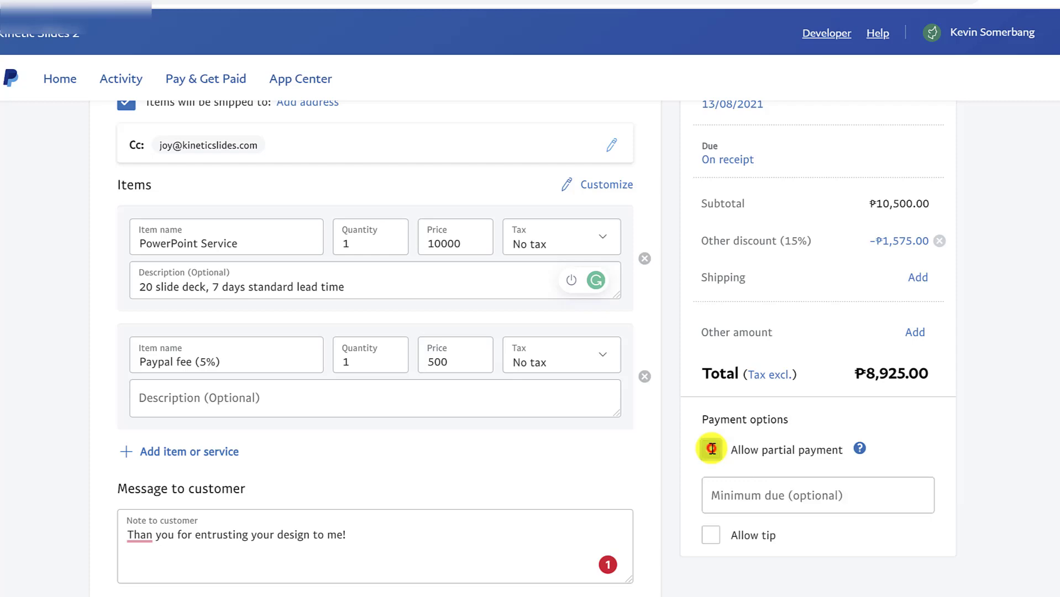
click(729, 501)
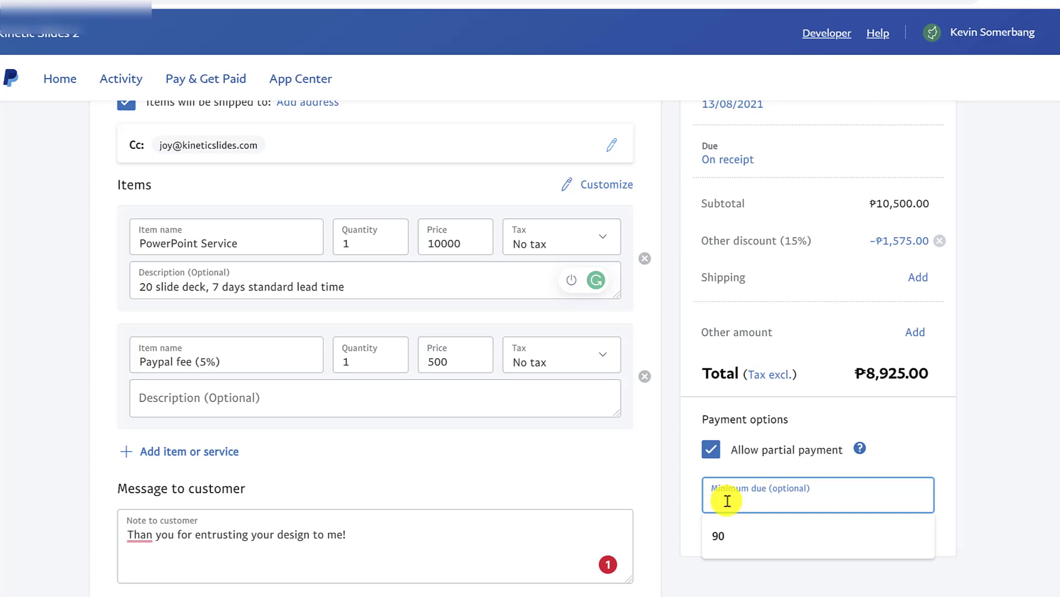
drag(866, 371, 917, 376)
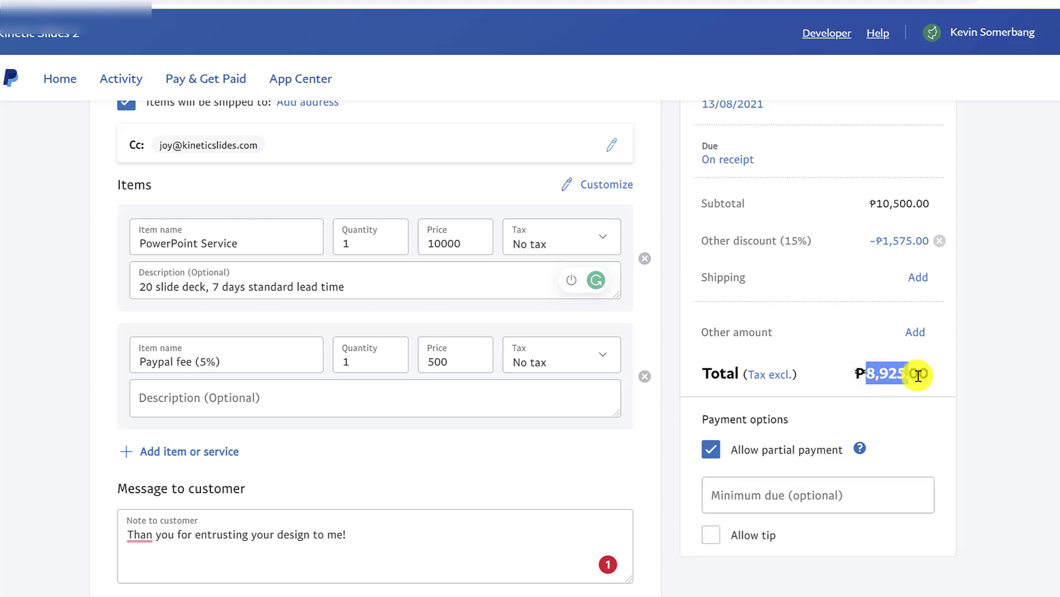
click(832, 495)
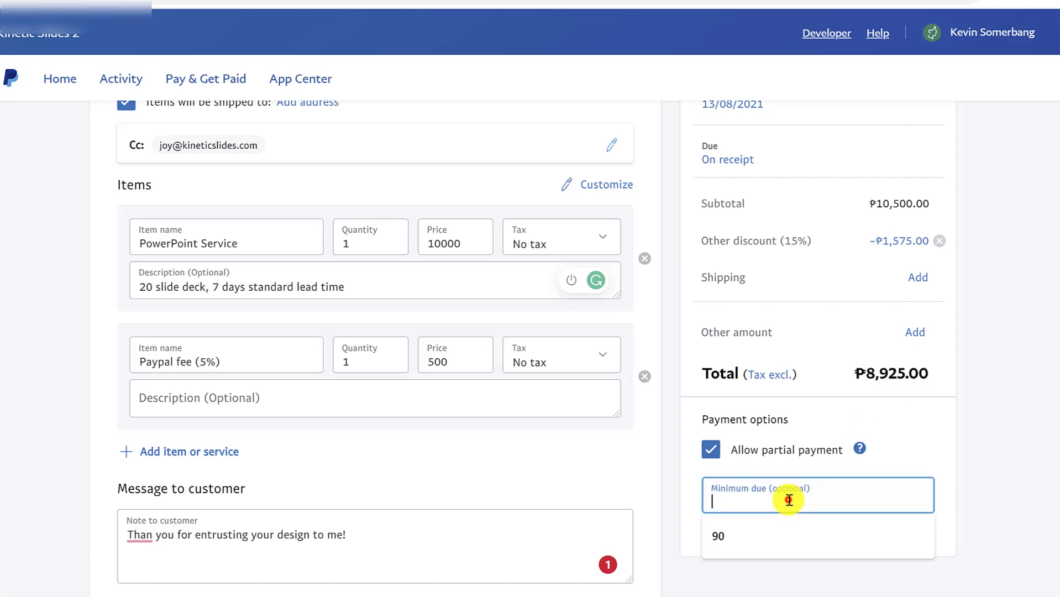
text(444)
text(5)
drag(799, 497, 686, 490)
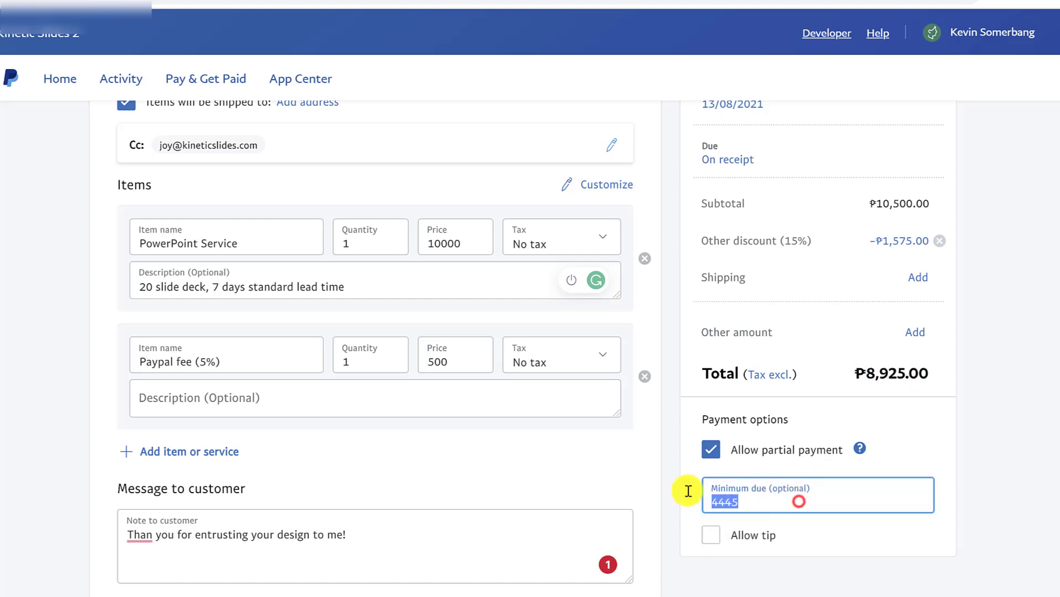
text(4000)
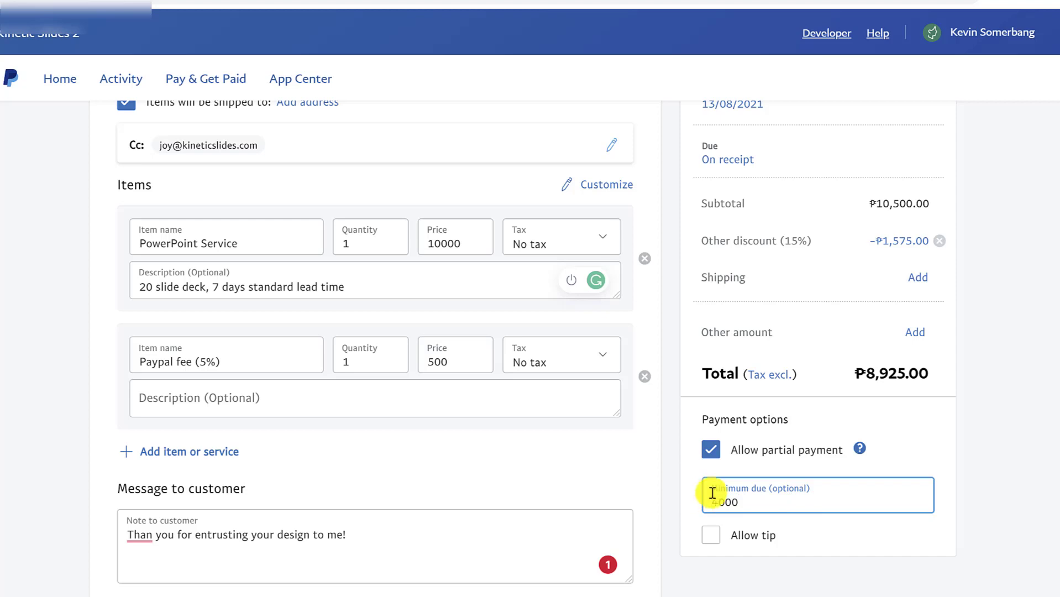
click(1016, 448)
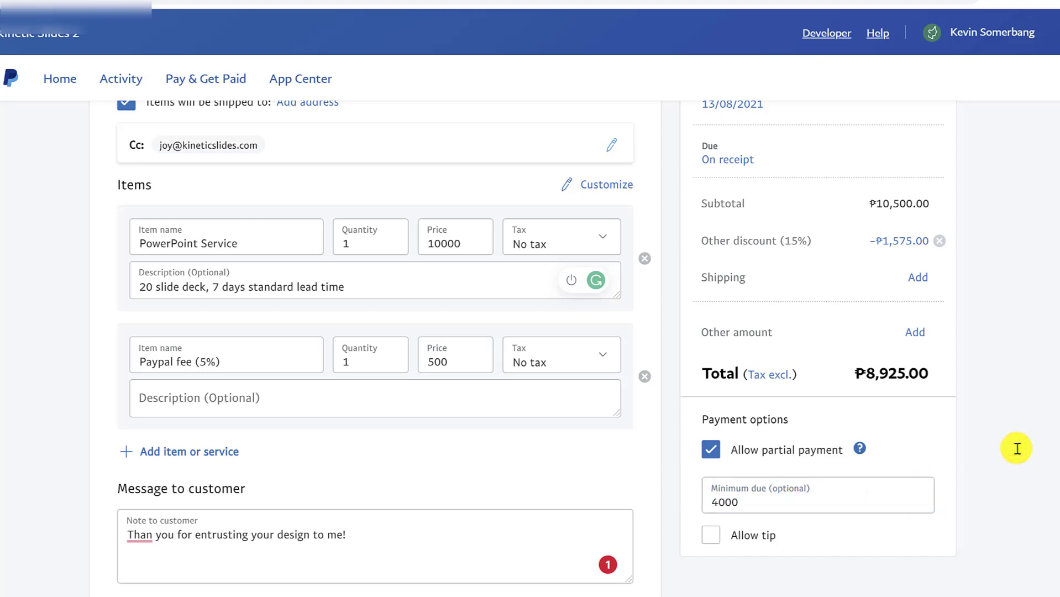
click(711, 534)
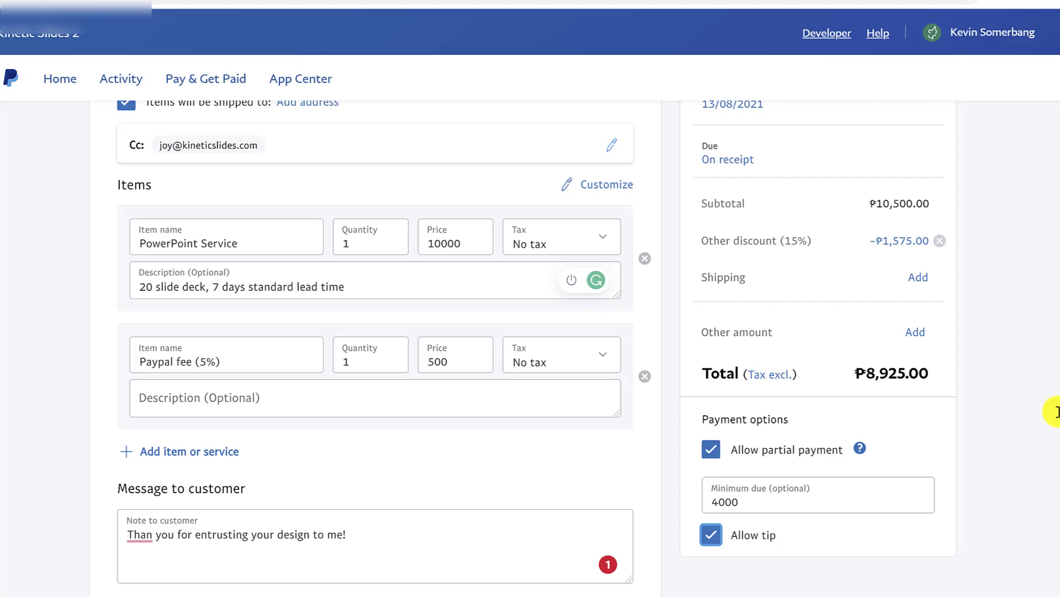
scroll(1056, 412, down, 9)
- Preview invoice 0001 and scroll through its ₱8,925.00 total and ₱4,000.00 minimum due
scroll(809, 162, up, 15)
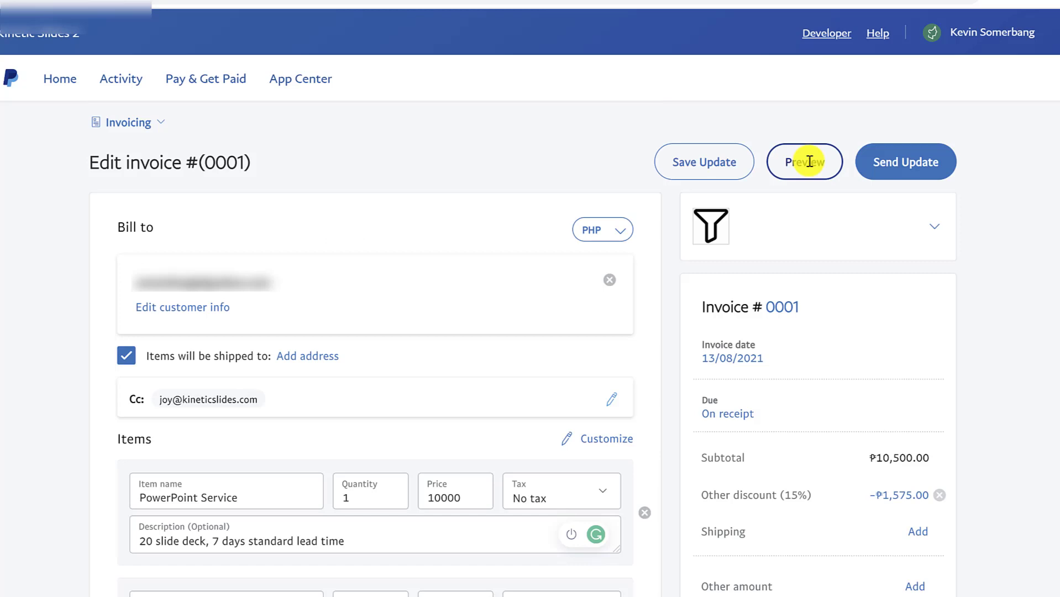
click(809, 161)
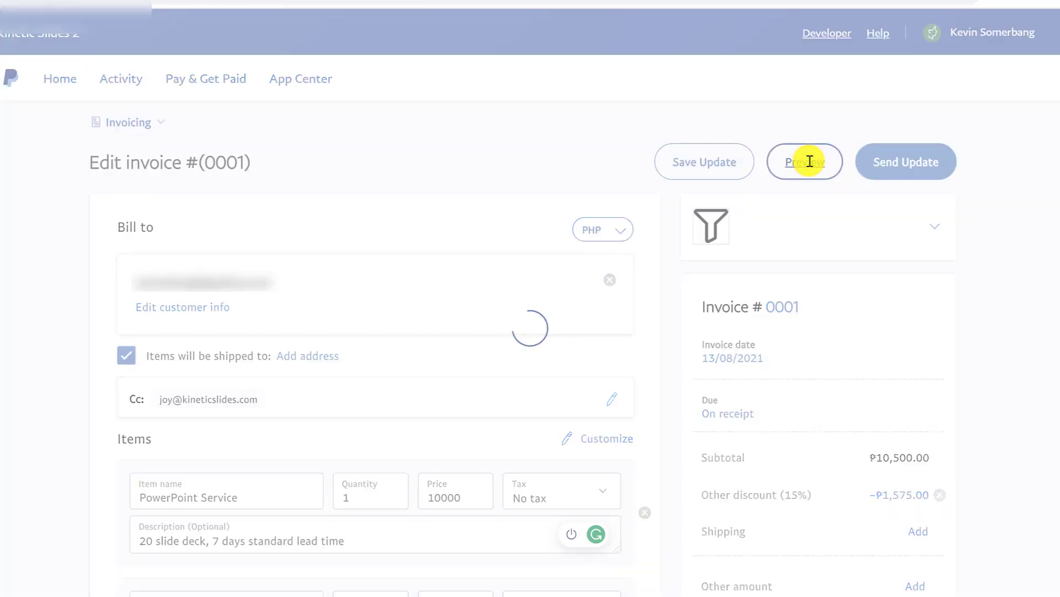
scroll(974, 300, down, 5)
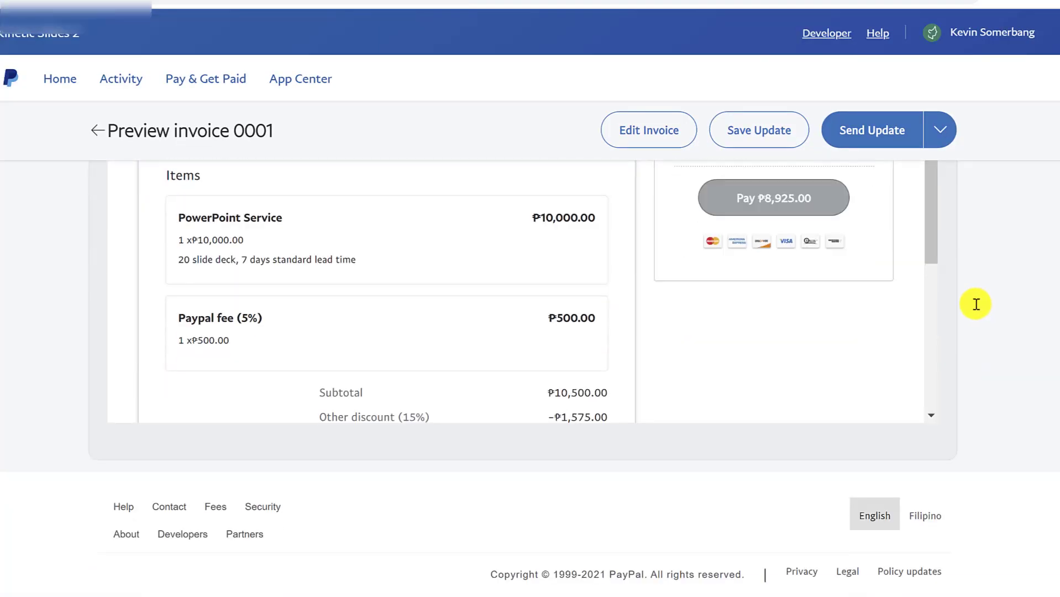
scroll(899, 355, down, 4)
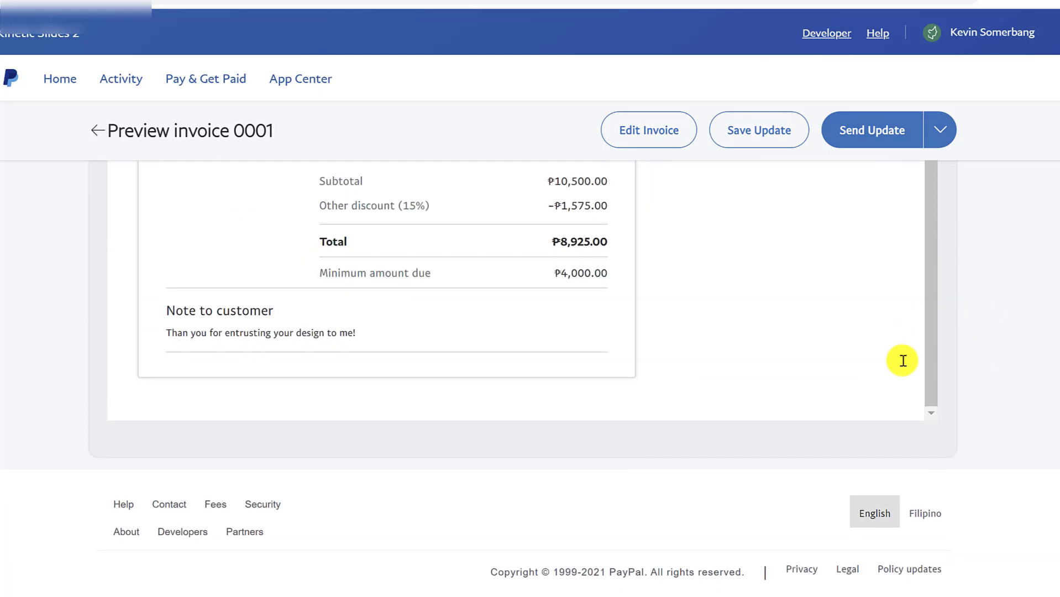